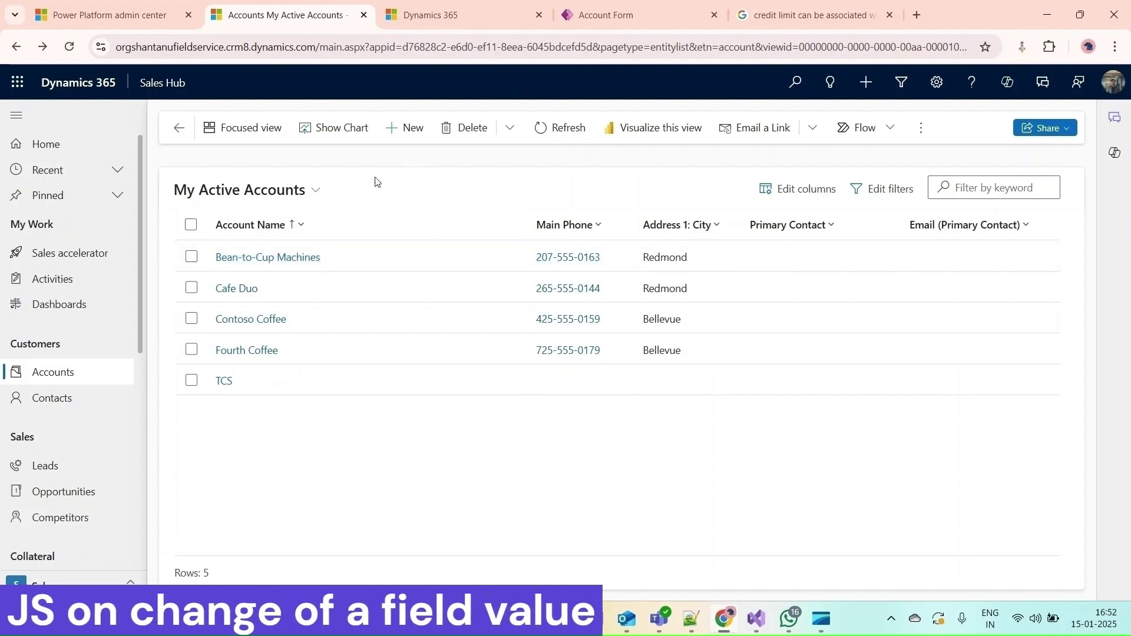
Create a new account named ICICI Bank and enter a 50,001 credit limit.
left_click(406, 130)
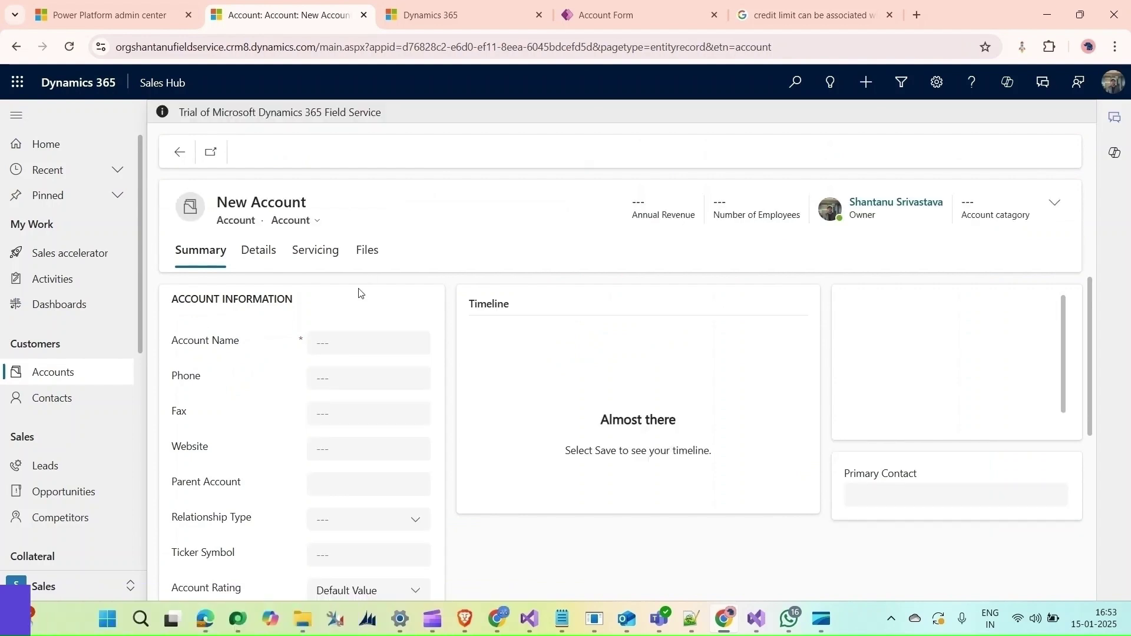
left_click(354, 343)
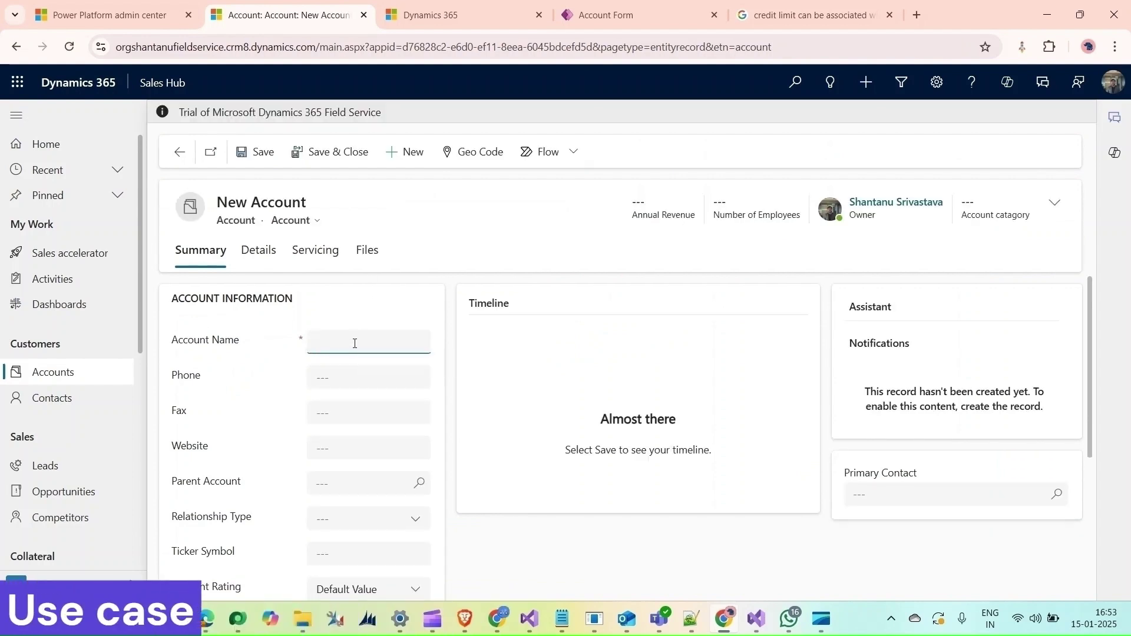
type("ICICI Bank")
left_click(249, 261)
left_click(259, 231)
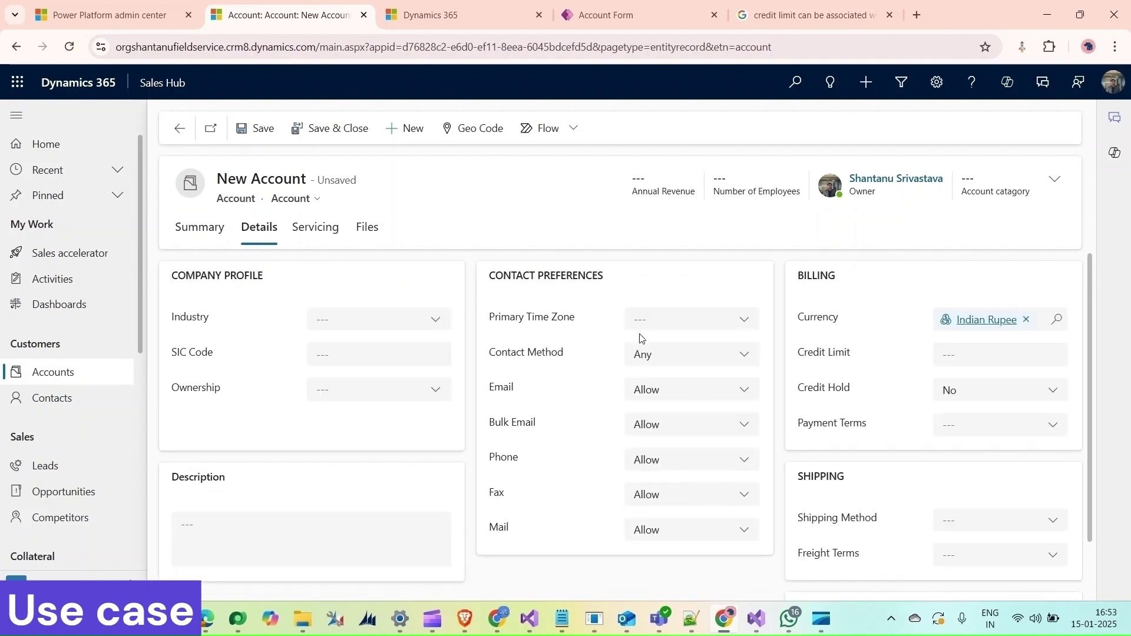
left_click(961, 354)
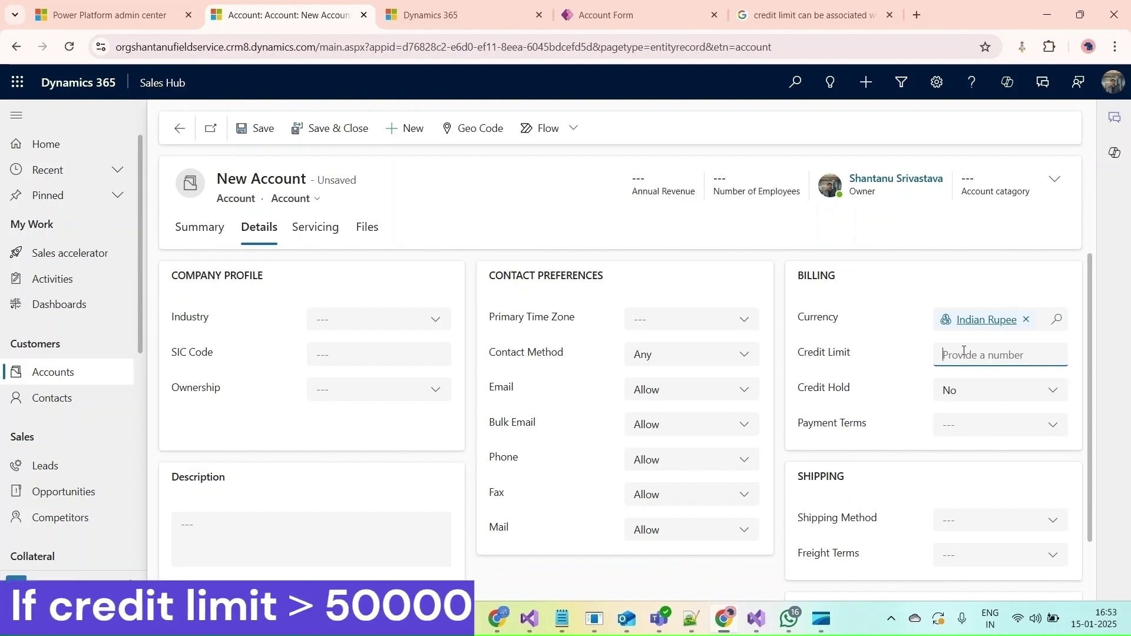
type("50001")
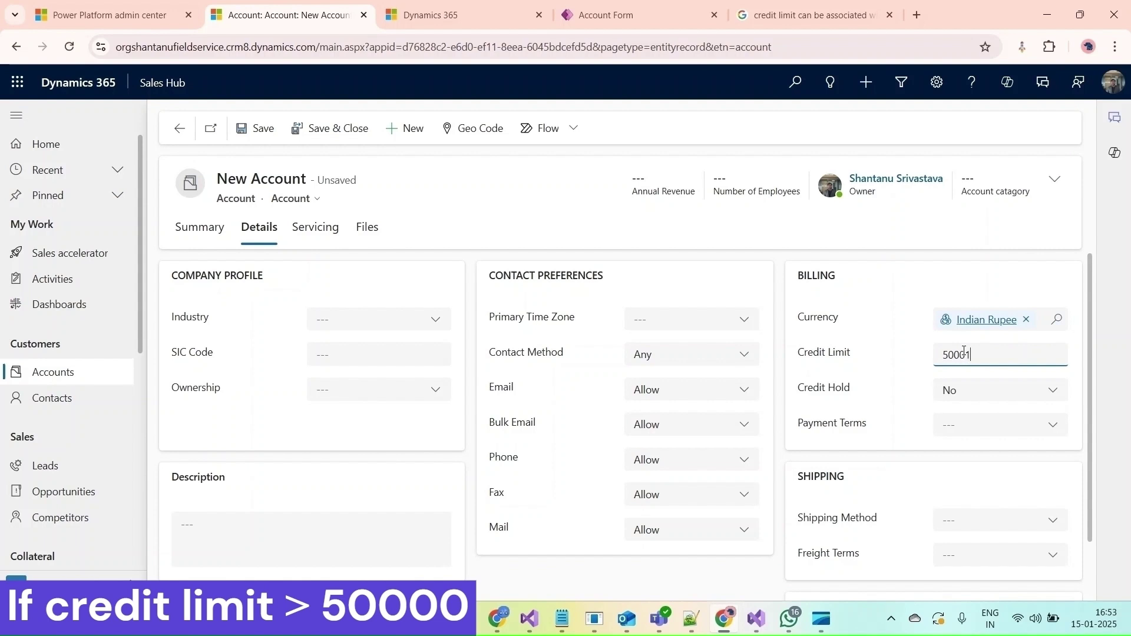
left_click(705, 256)
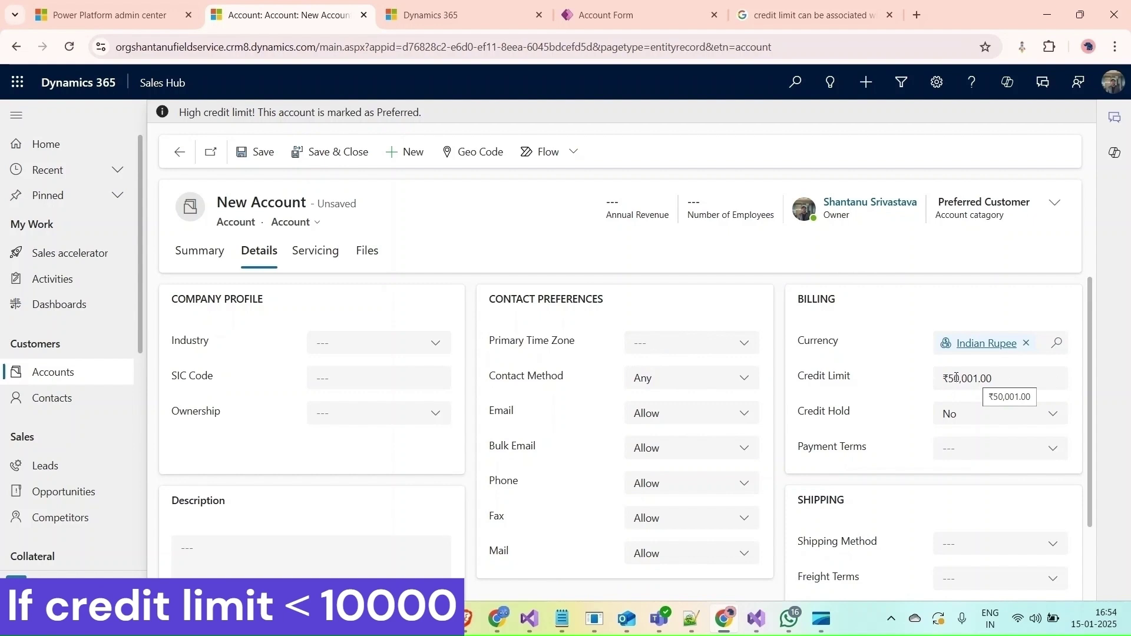
Change the credit limit to 9,001 and check the header's account category.
left_click(954, 379)
key("BackSpace")
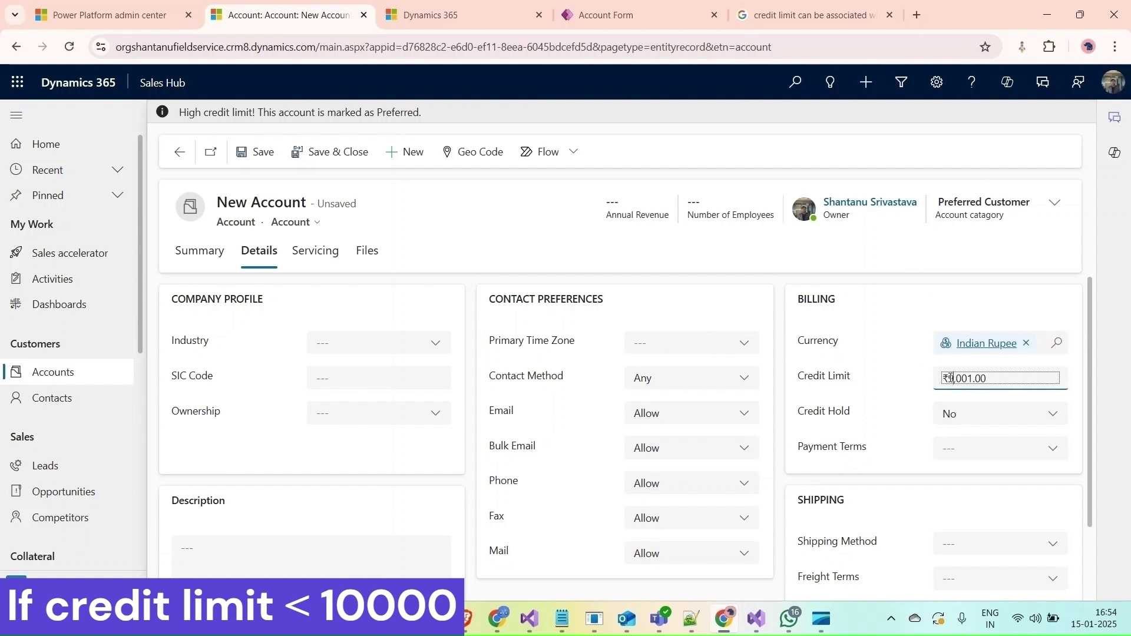
type("9")
left_click(784, 299)
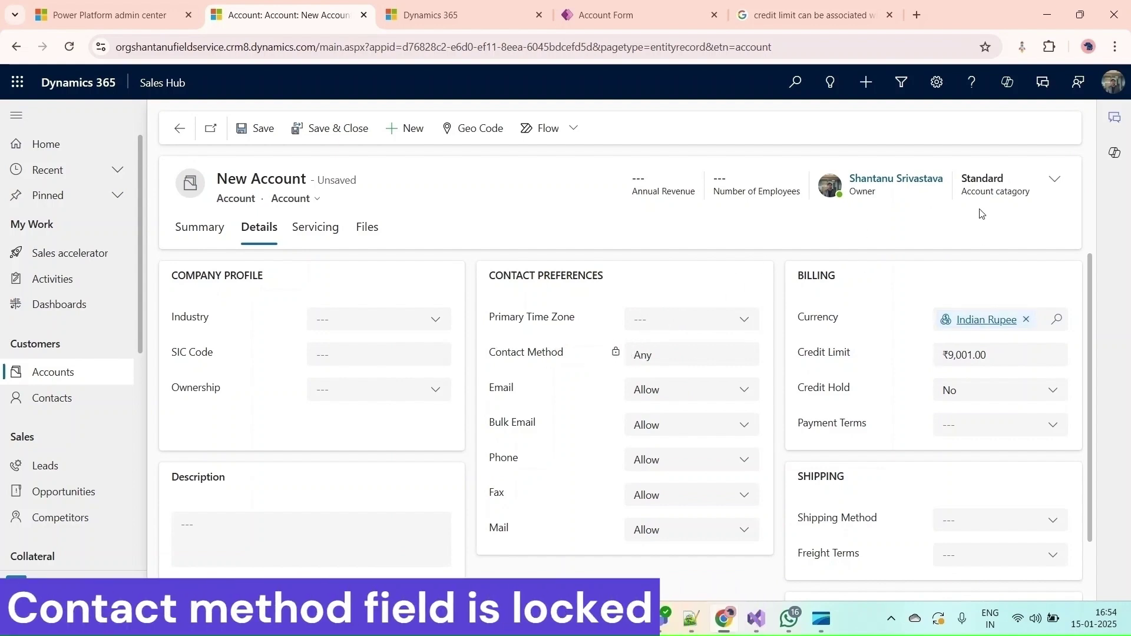
left_click(1054, 179)
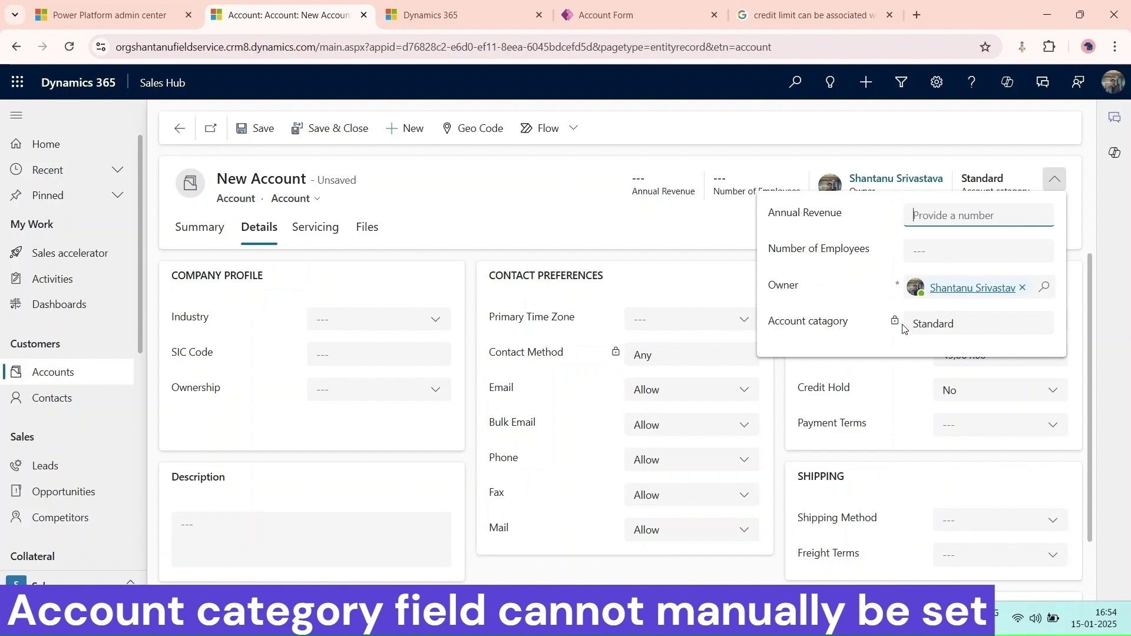
left_click(686, 253)
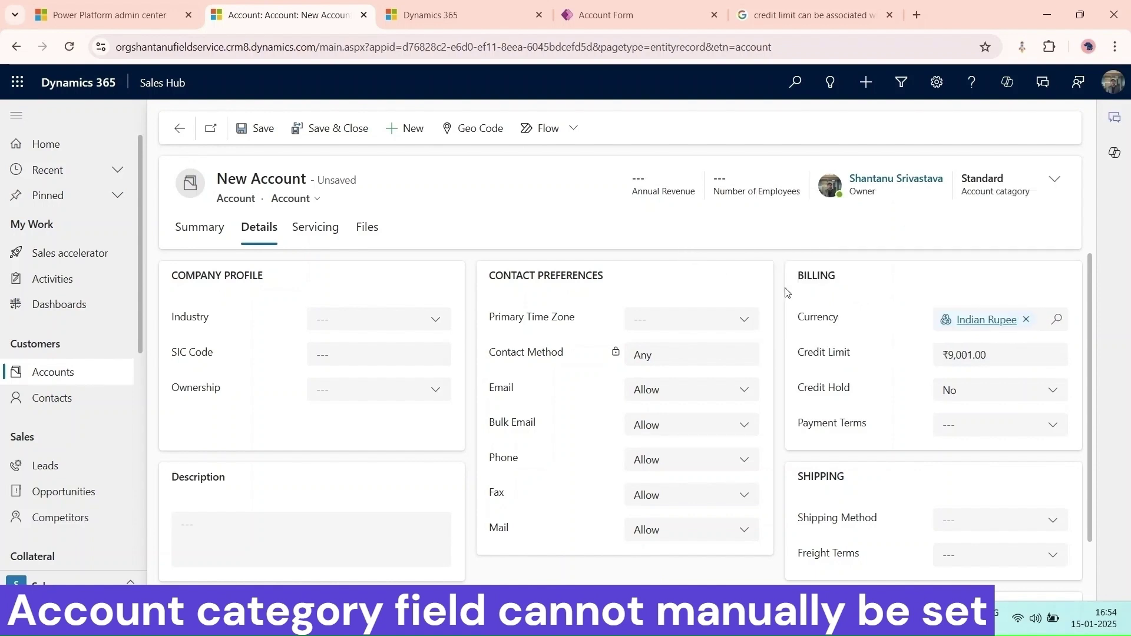
Change the credit limit to 31,001.
left_click(953, 355)
key("BackSpace")
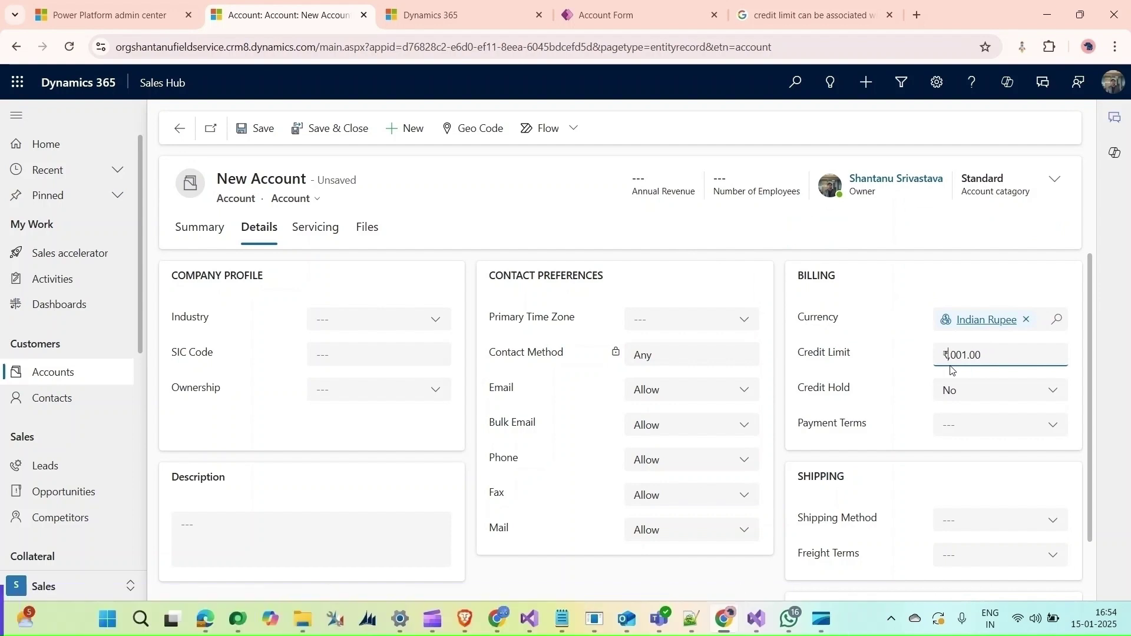
type("31,")
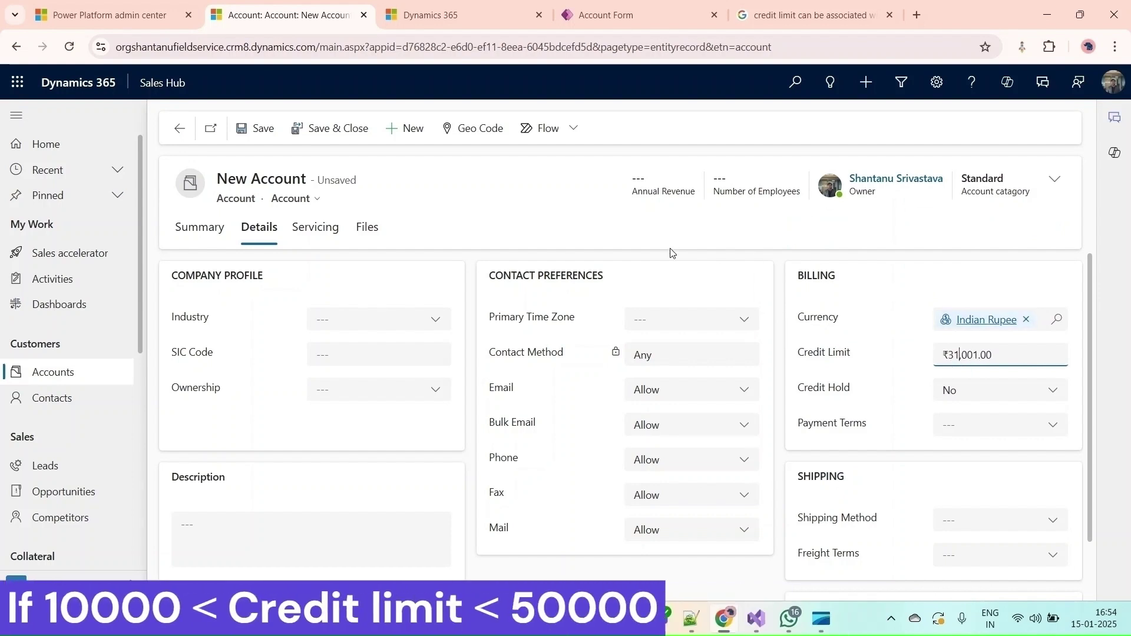
triple_click(669, 255)
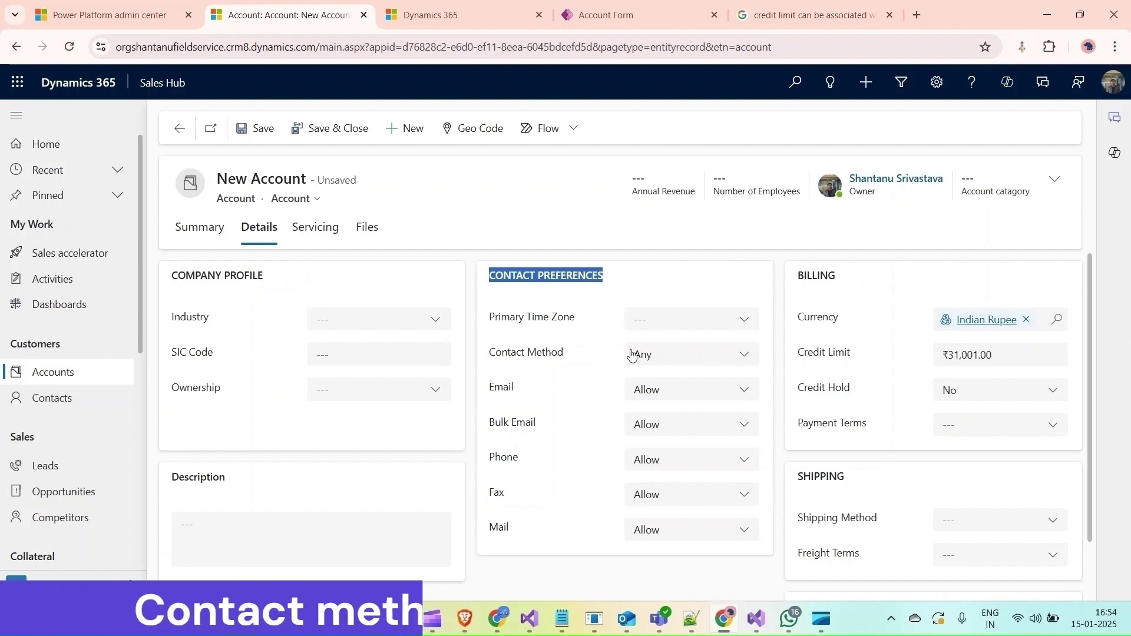
left_click(771, 284)
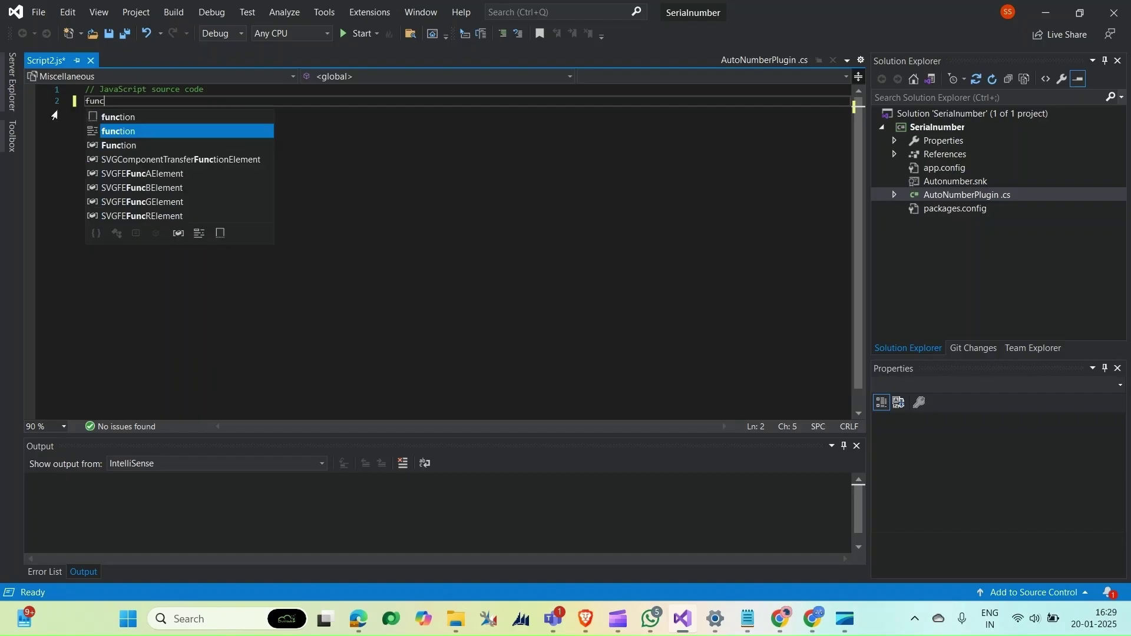
type("tion onCredi")
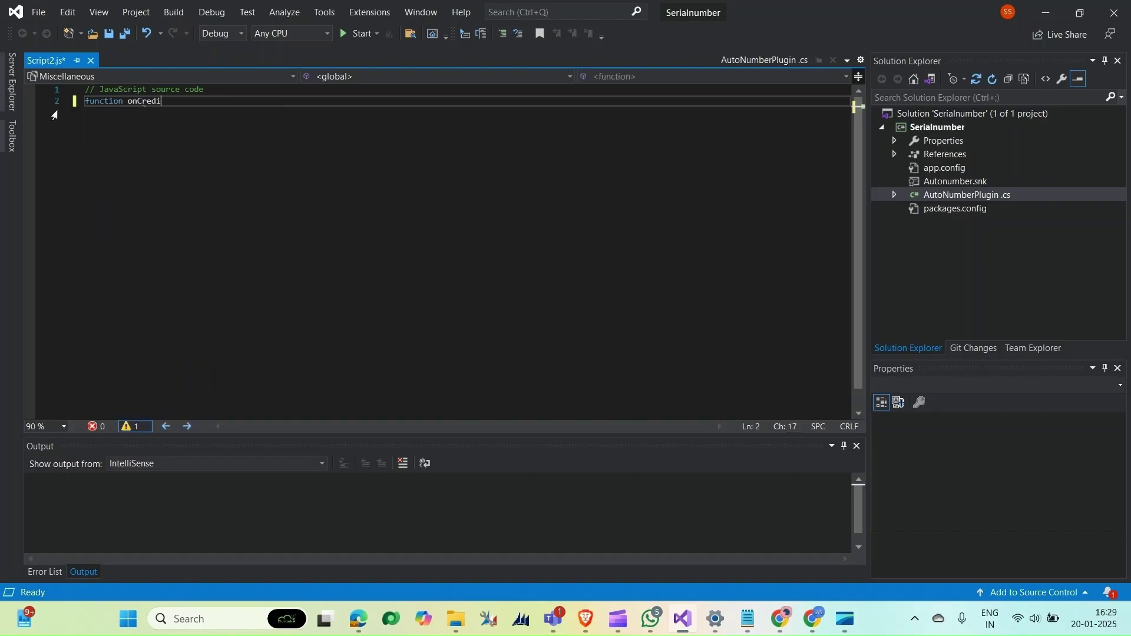
type("tLimit")
type("Change(execu")
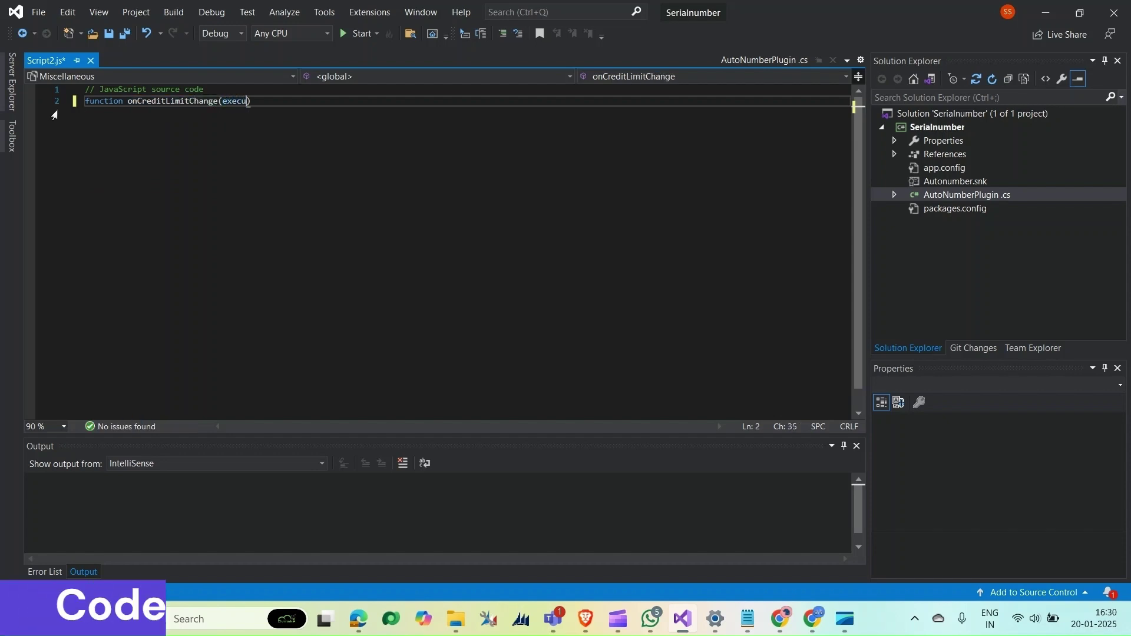
type("tionContext)")
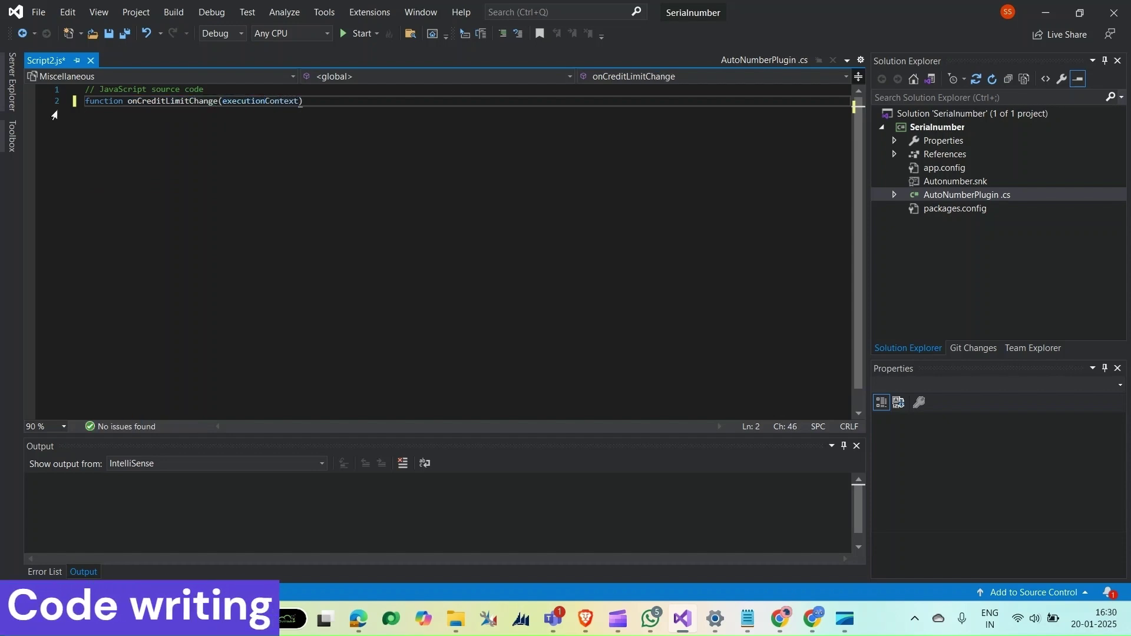
type(" {")
Finish the getFormContext() line and start var creditLimit = formContext.getAttribute("").
key("Return")
type("var ")
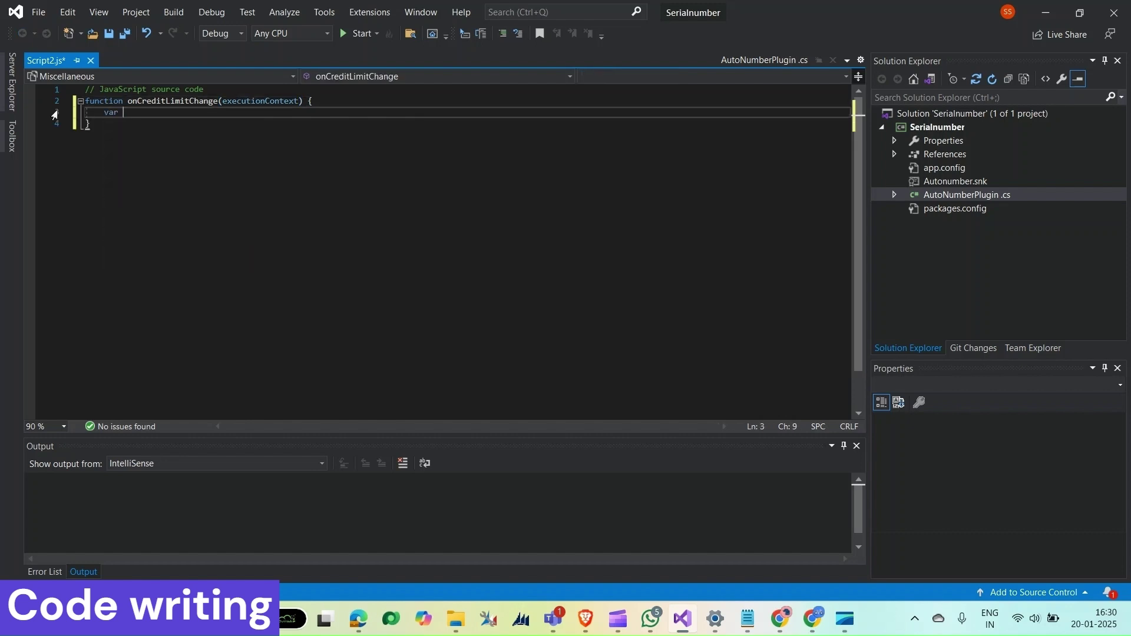
type("formContext ")
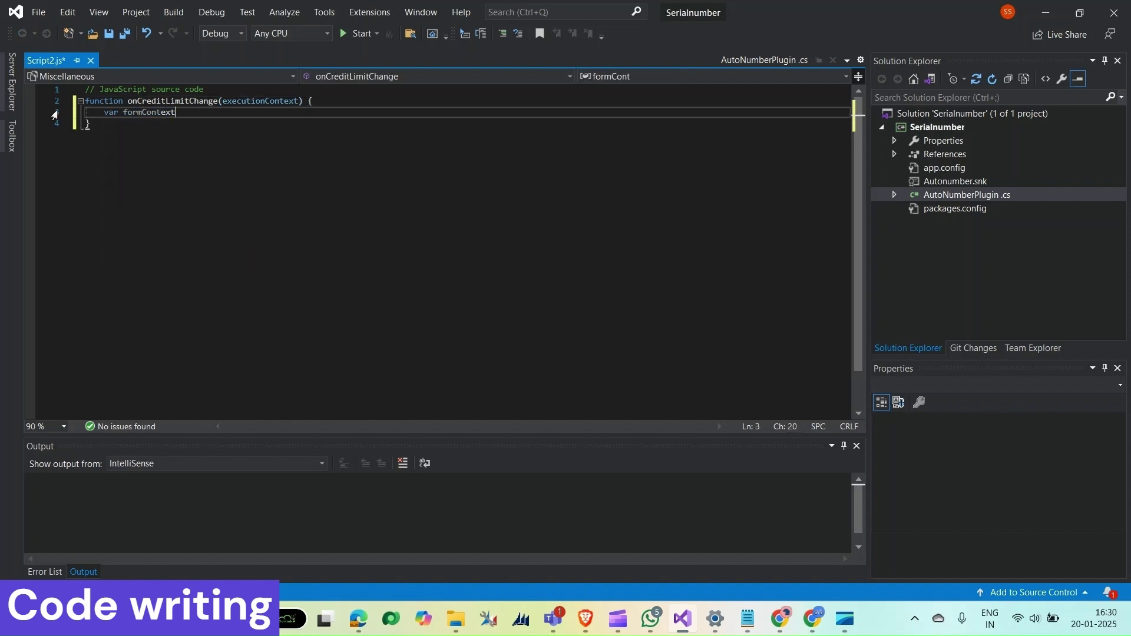
type("= exe")
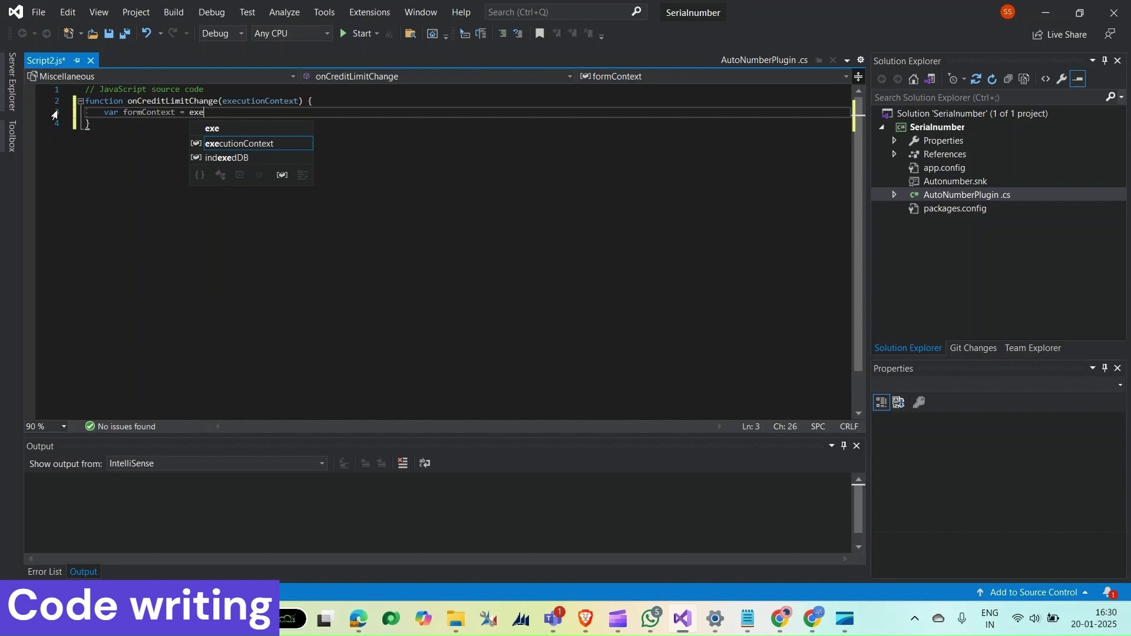
type("cutionContext")
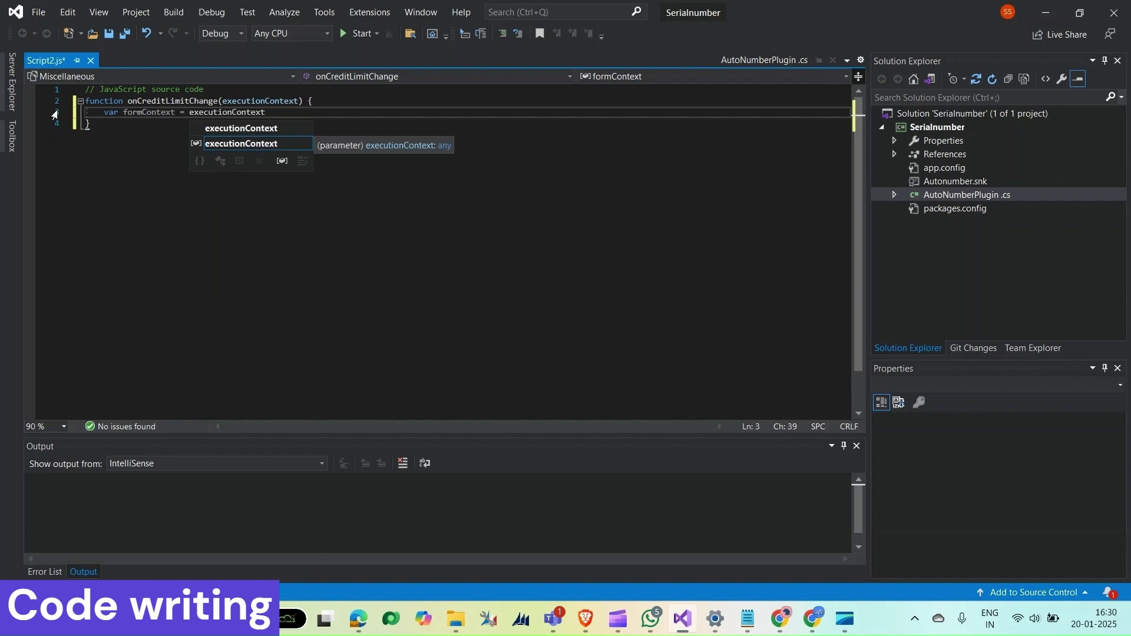
type(".getForm")
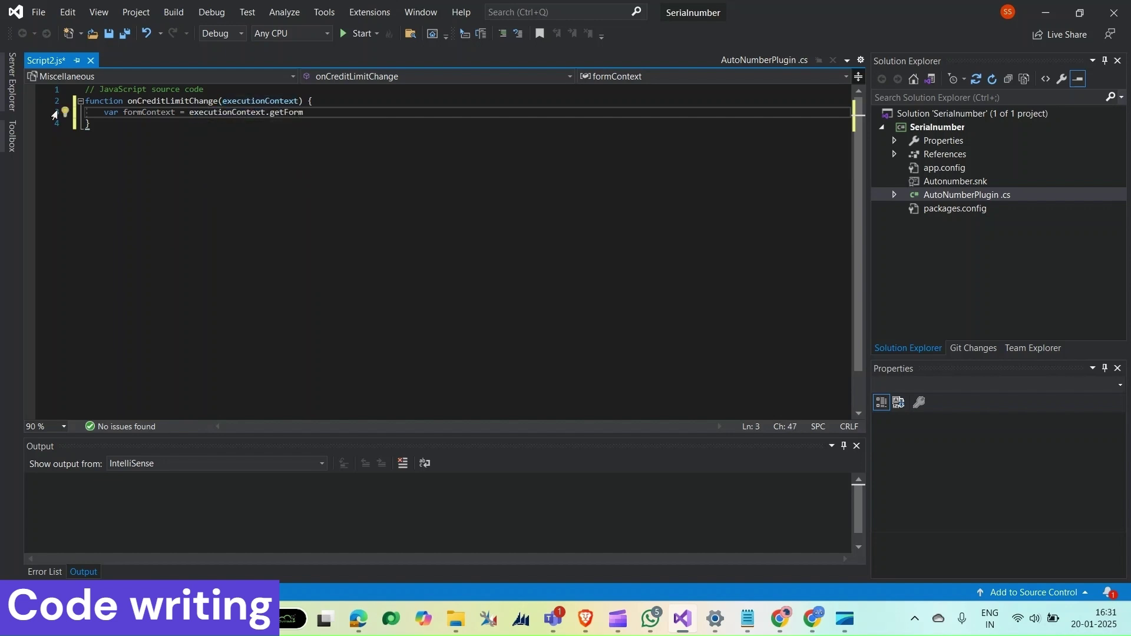
type("Context")
type("();")
key("Return")
type("v")
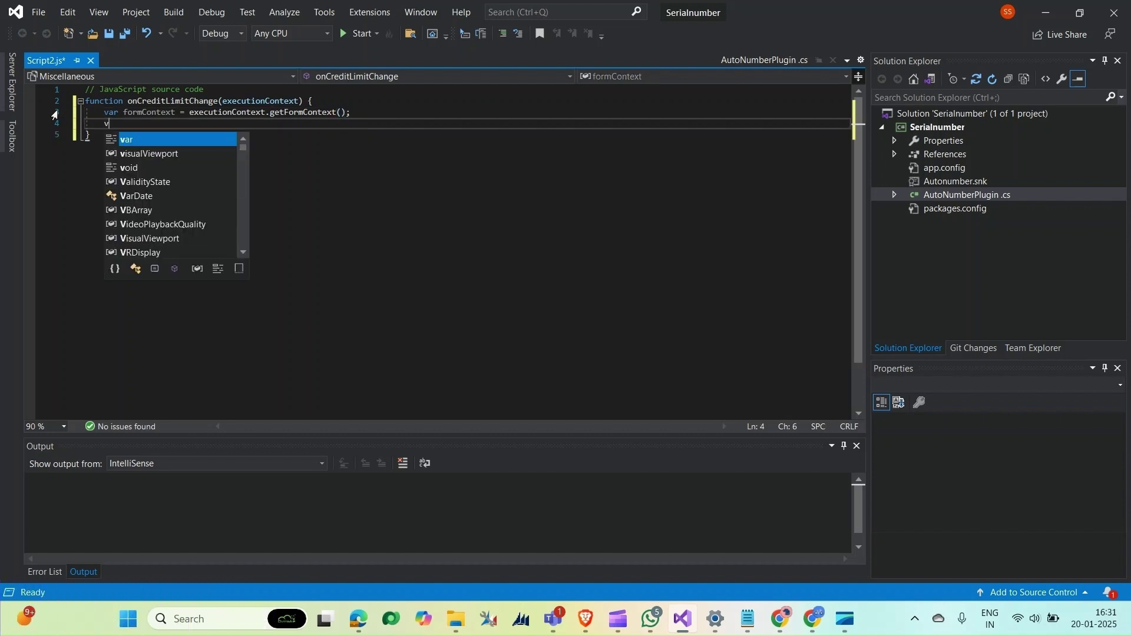
type("ar")
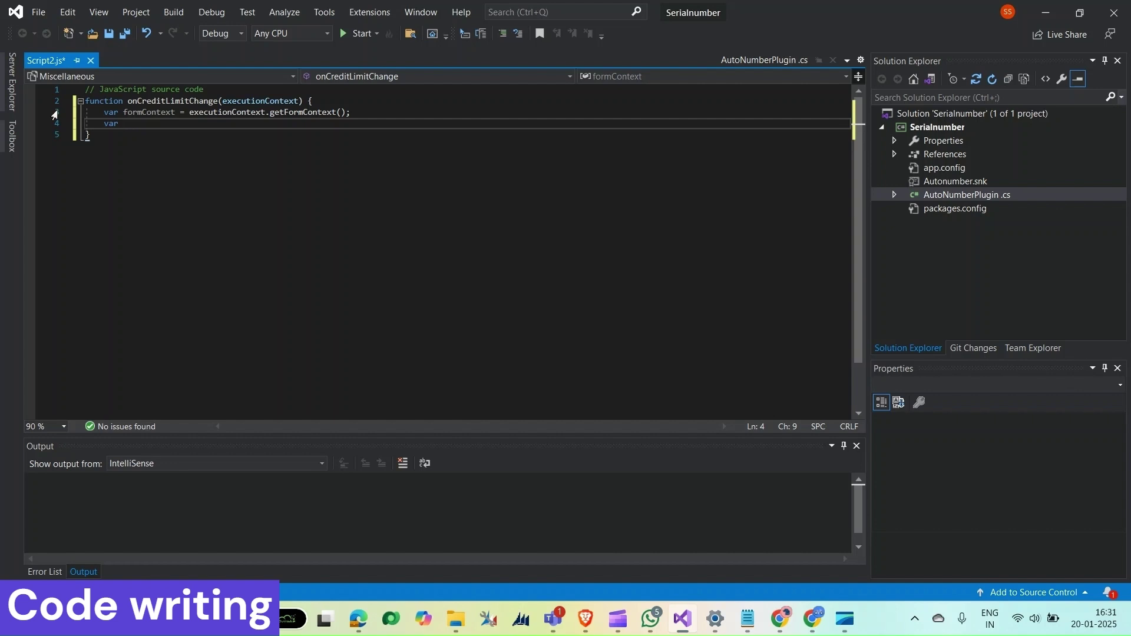
type("credit")
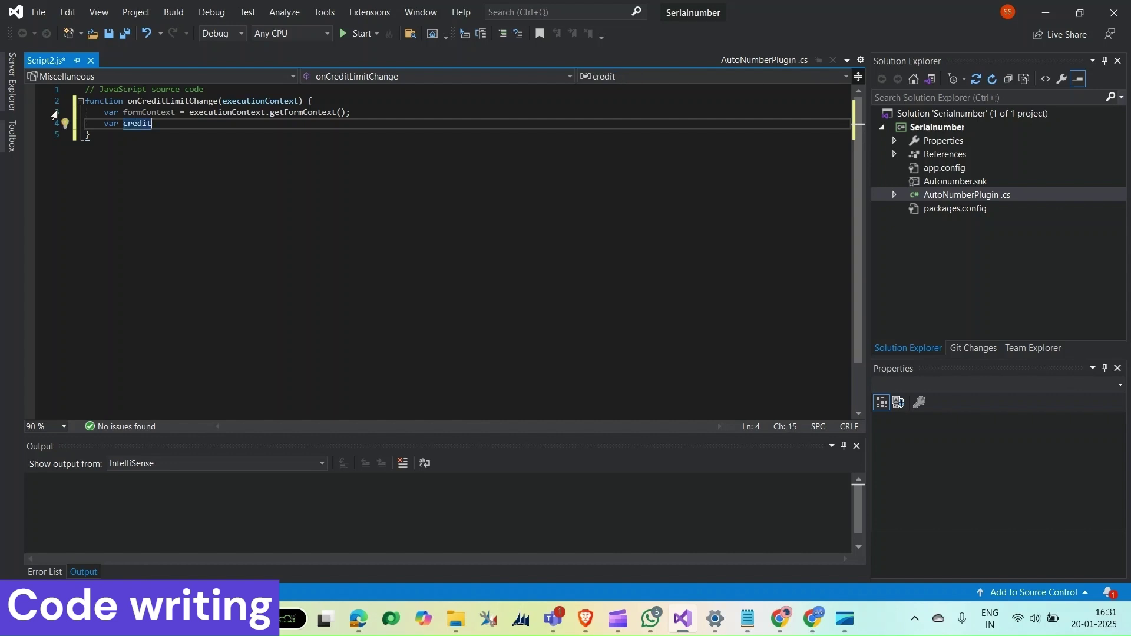
type("Limit")
type(" = ")
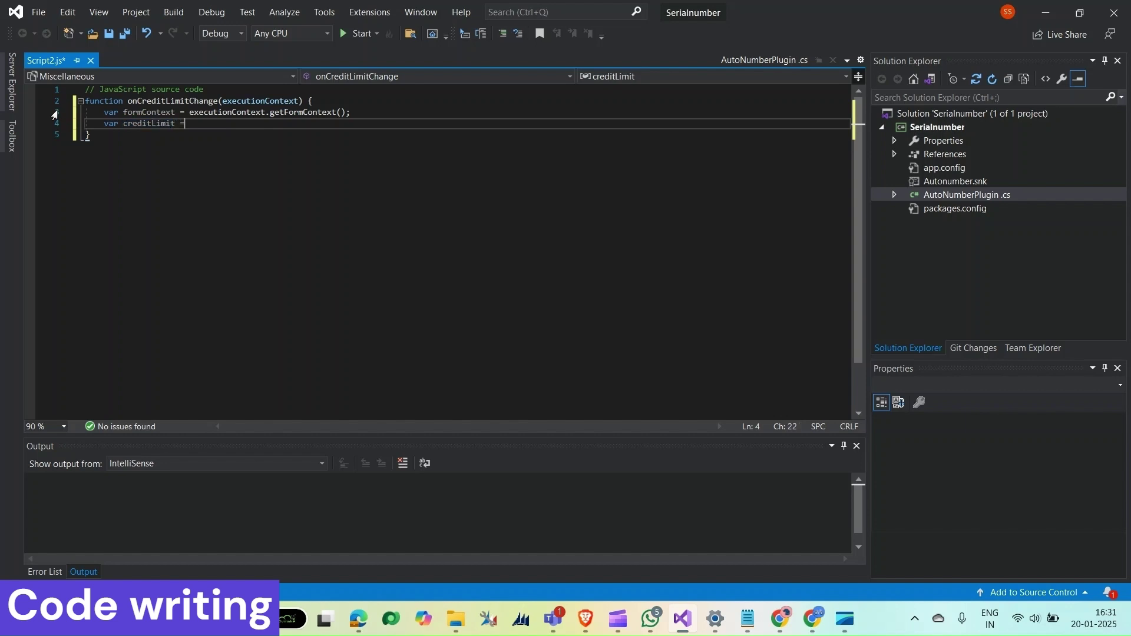
type("formContext")
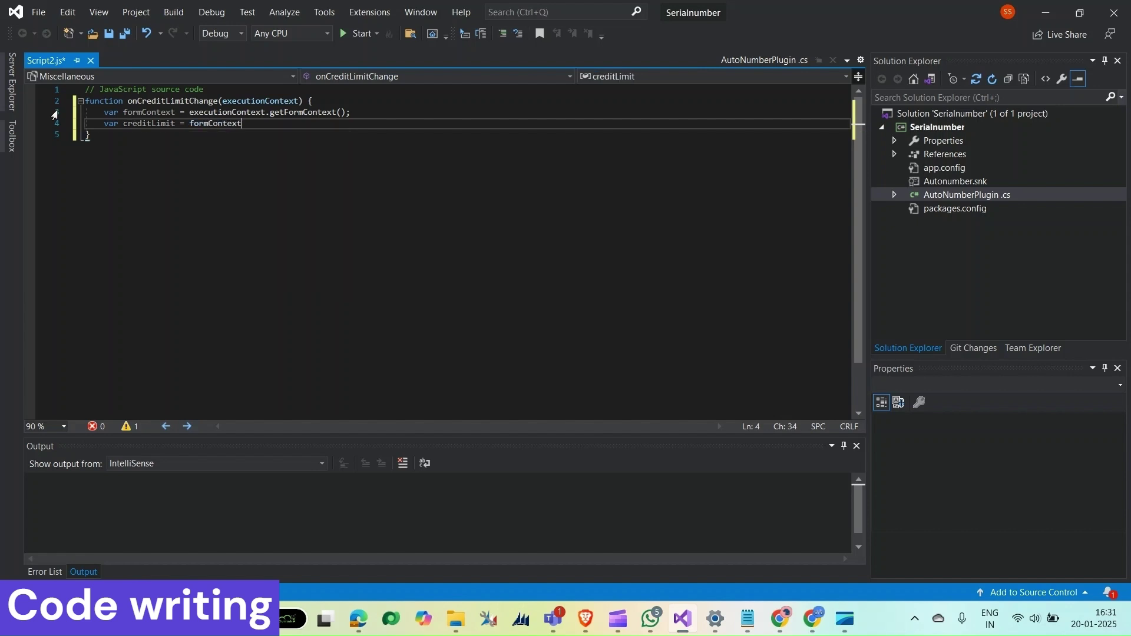
type(".")
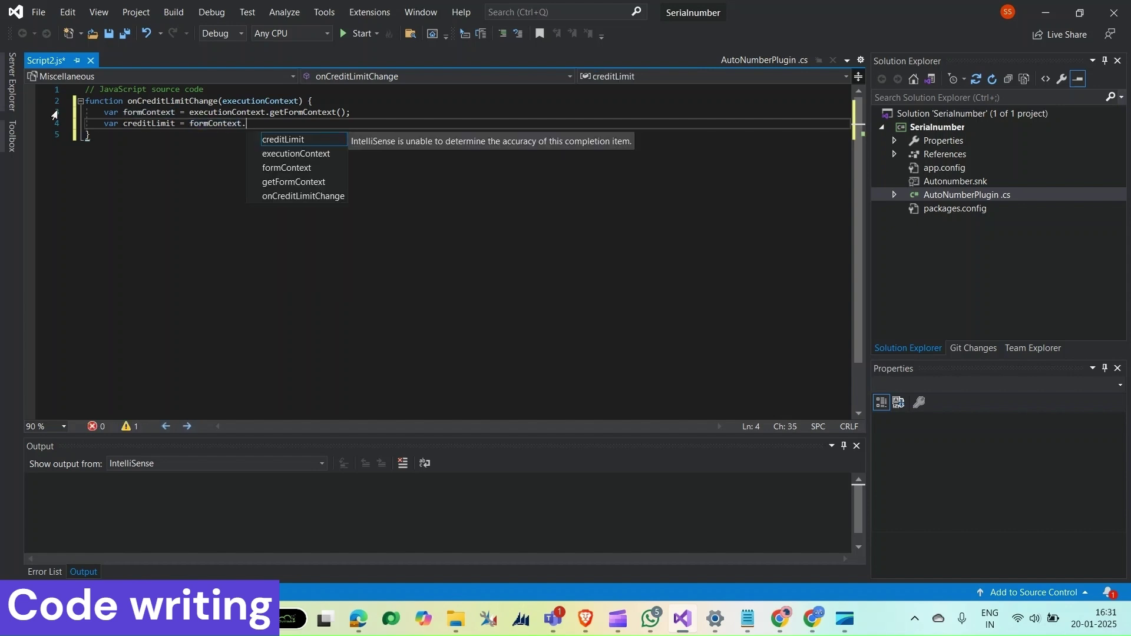
type("getA")
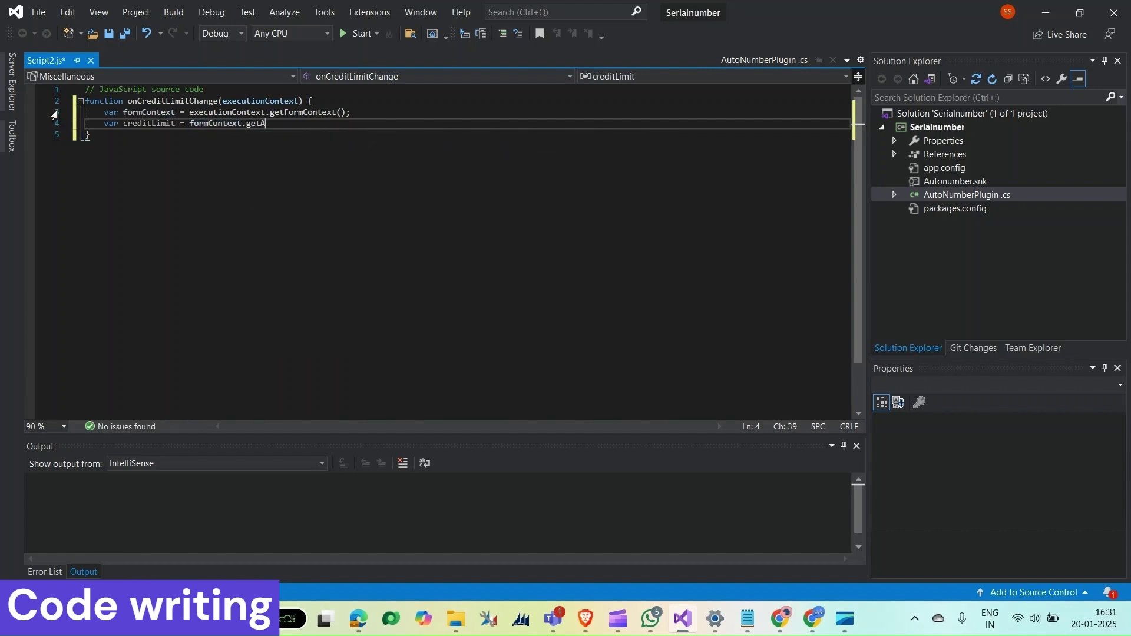
type("ttribute")
type("(")
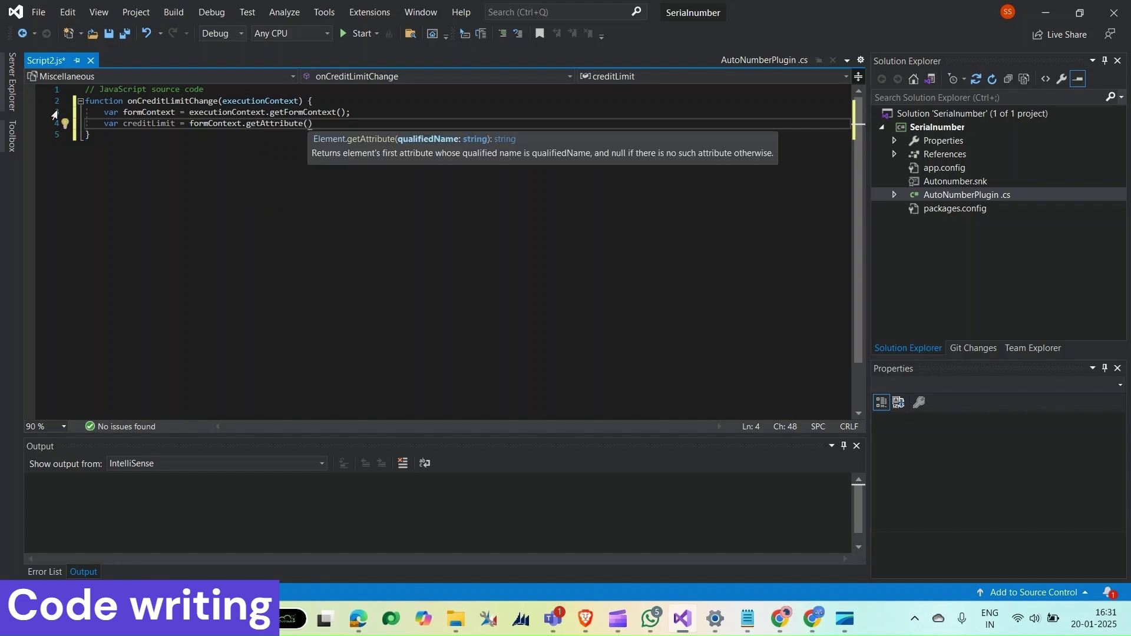
type("\"")
mouse_move(779, 618)
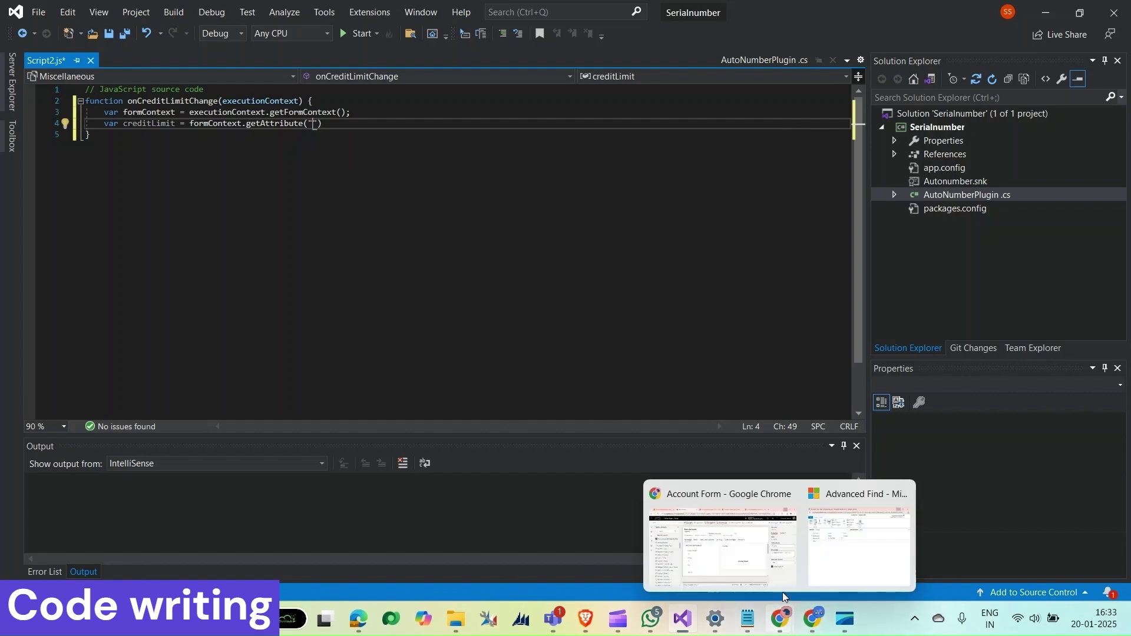
Find the Credit Limit column's logical name, creditlimit, in the Account form editor.
left_click(773, 566)
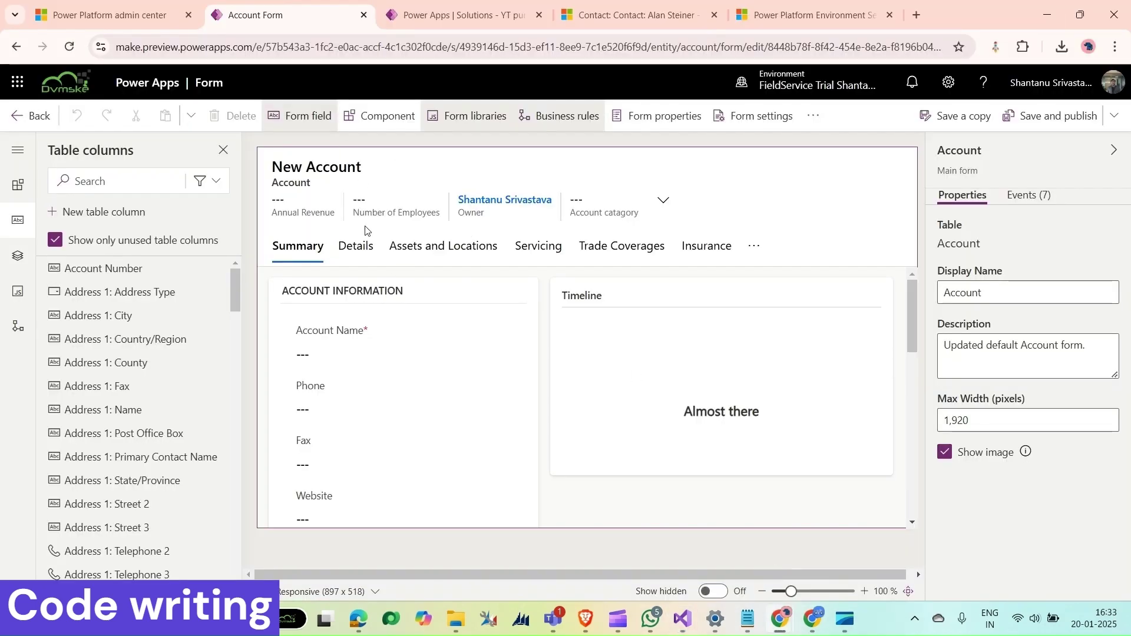
left_click(357, 246)
scroll(350, 409, "down", 2)
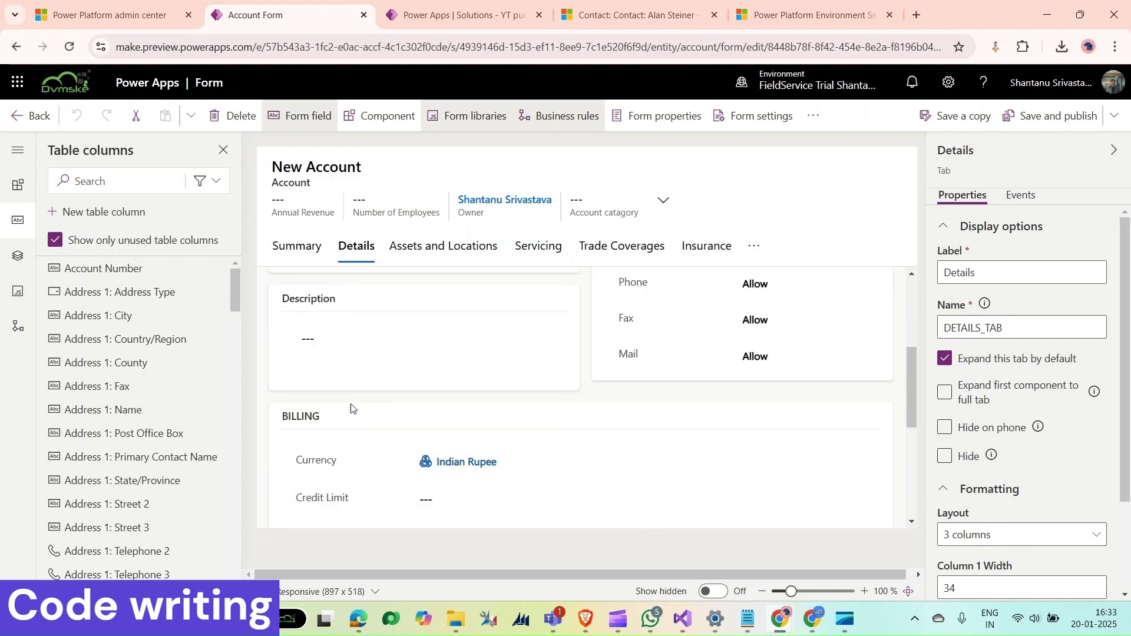
scroll(351, 409, "down", 1)
left_click(358, 473)
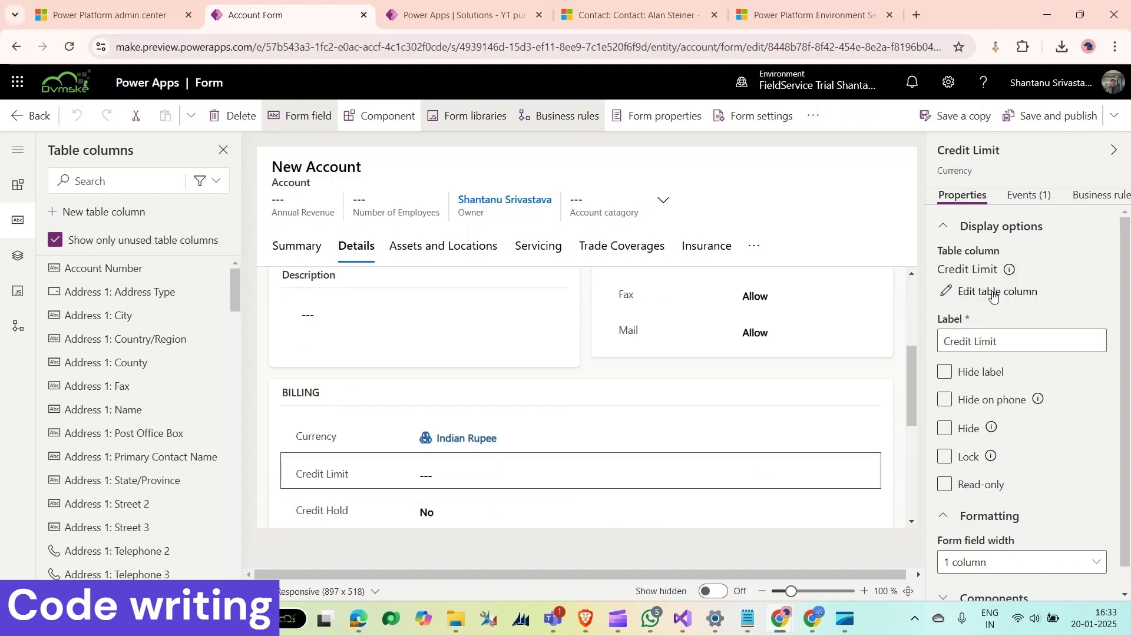
left_click(993, 294)
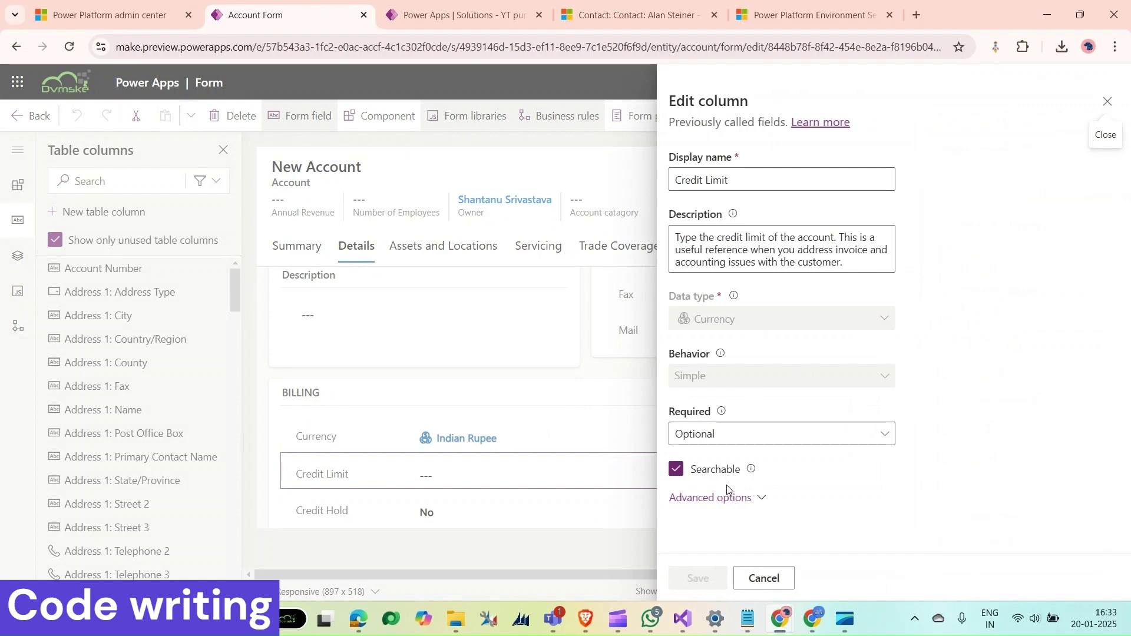
left_click(724, 495)
scroll(738, 469, "down", 3)
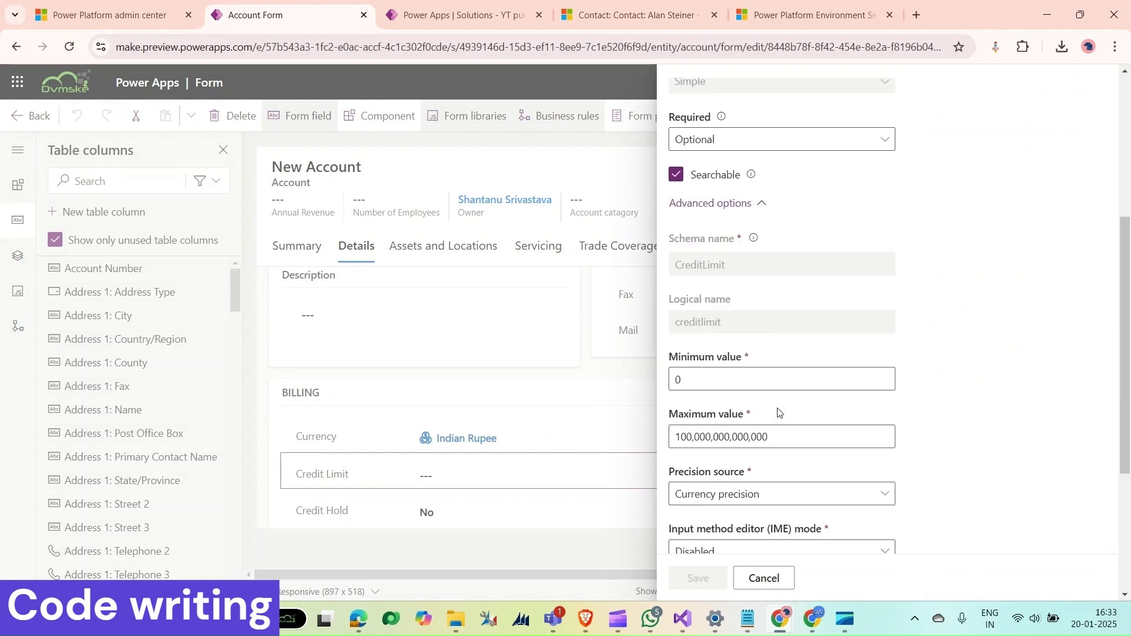
double_click(700, 322)
key("ctrl+c")
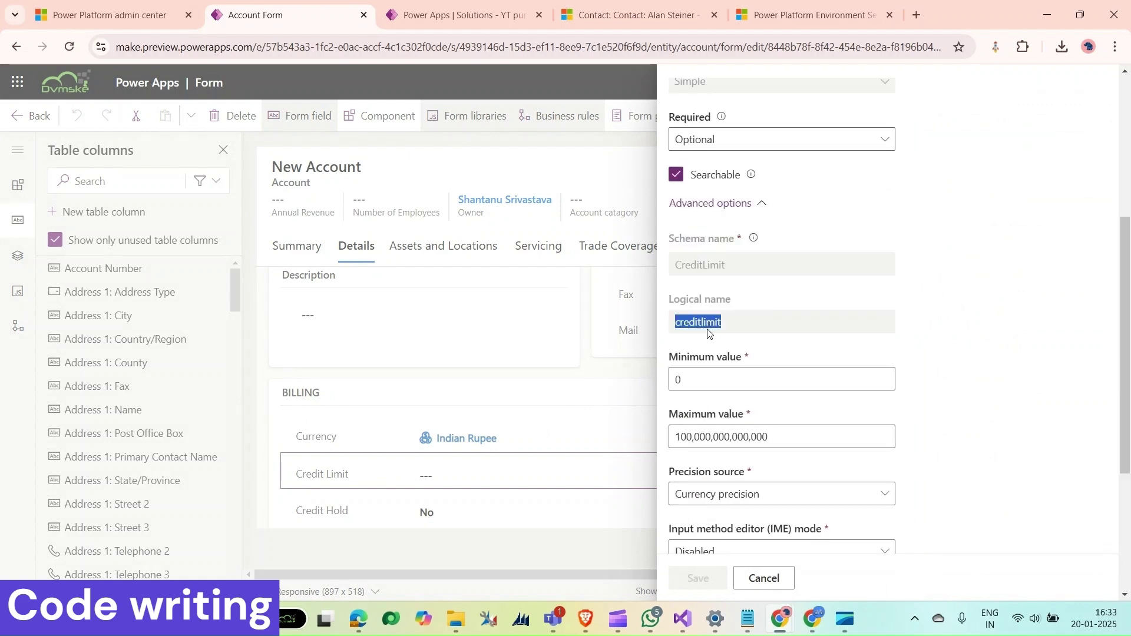
mouse_move(681, 619)
left_click(686, 555)
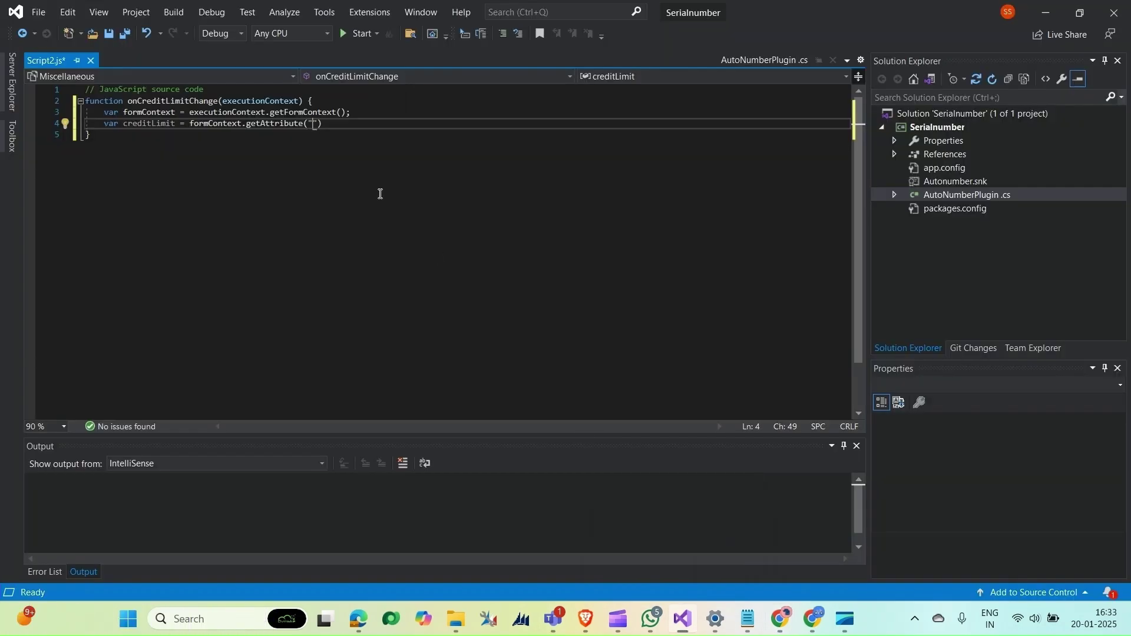
Complete line 4 with getAttribute("creditlimit").getValue() and start the accountCategory getAttribute line.
key("ctrl+v")
key("Right")
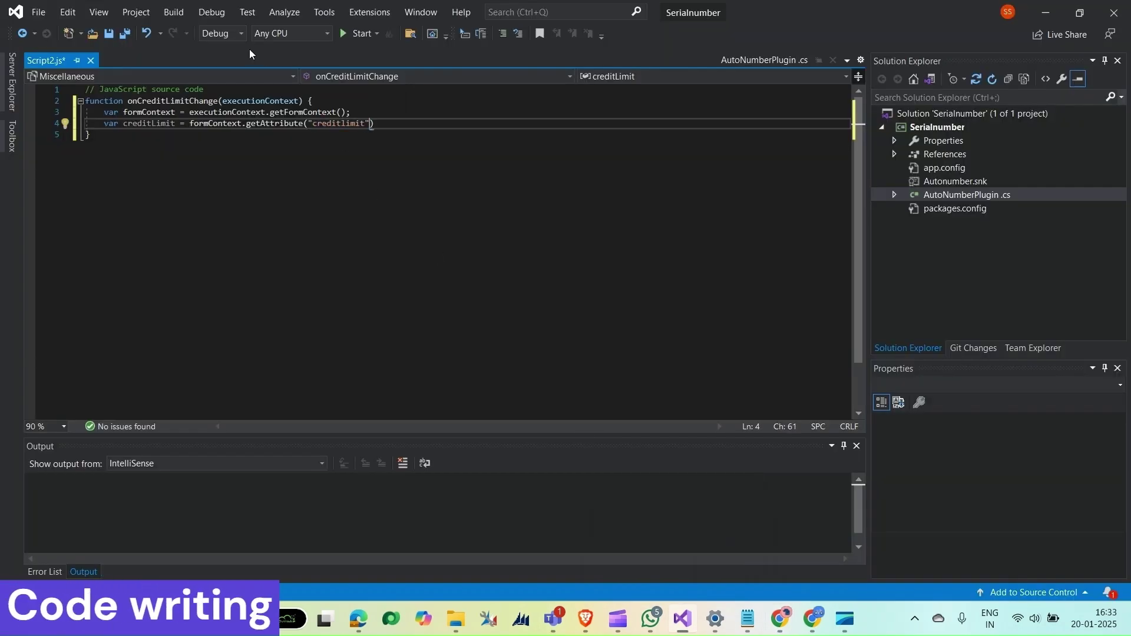
key("Right")
type(".")
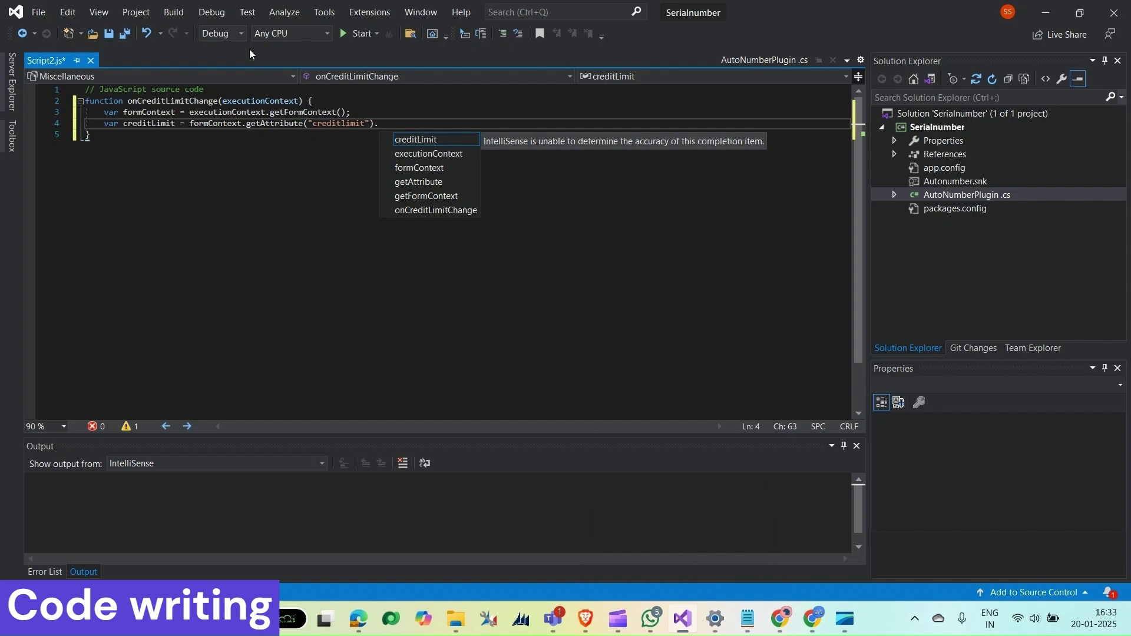
type("getValue();")
key("Return")
type("var accountCategory")
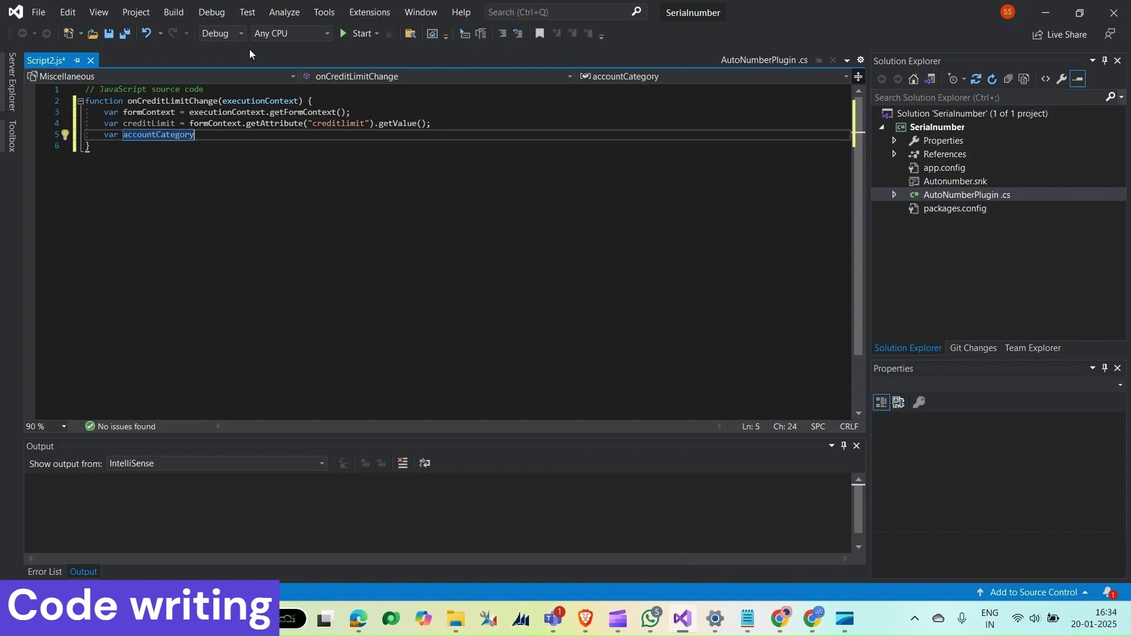
type(" =")
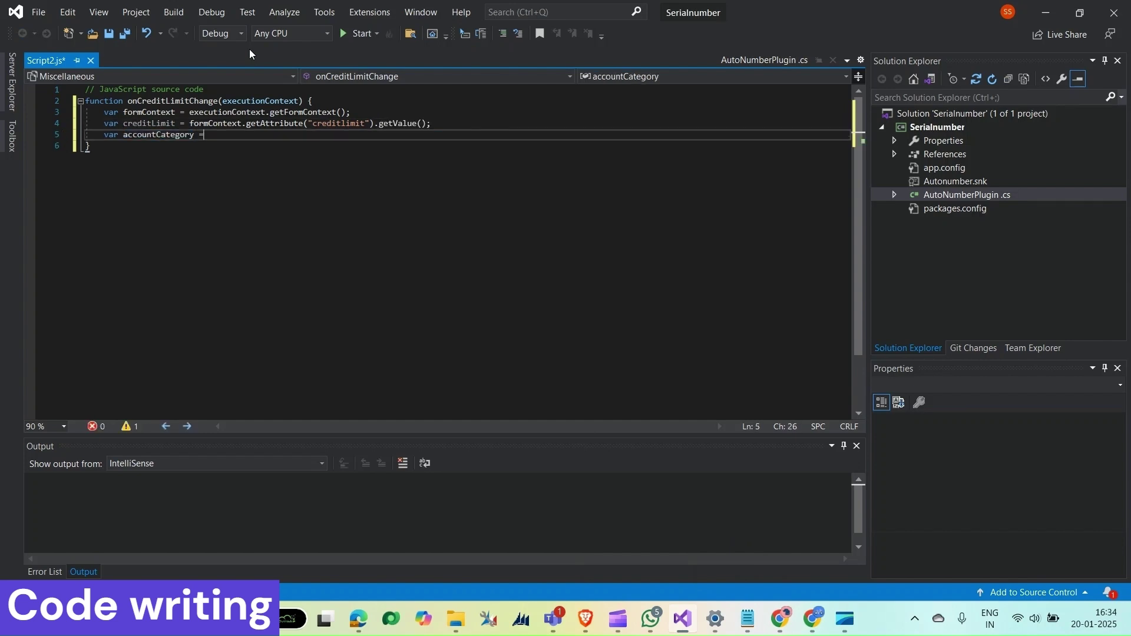
type(" form")
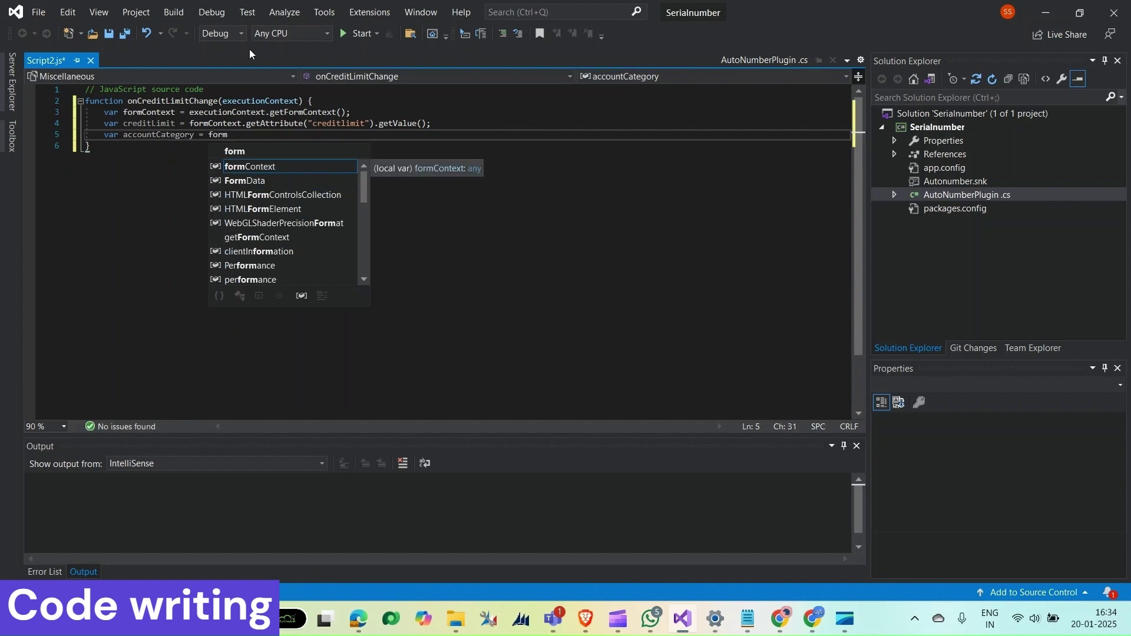
key("Tab")
type(".")
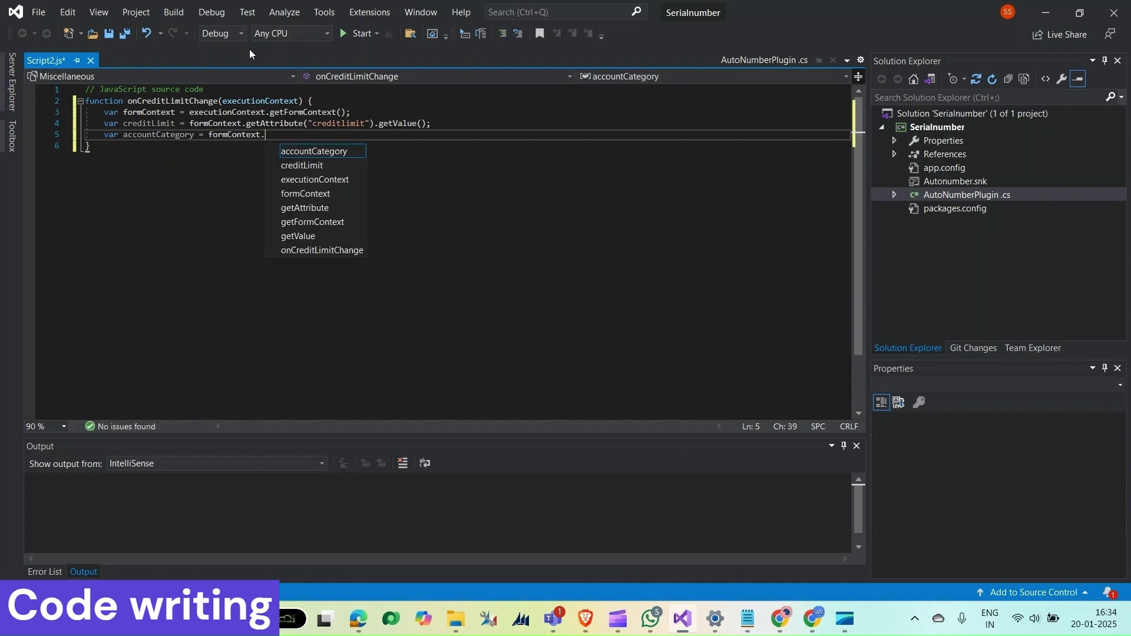
type("get")
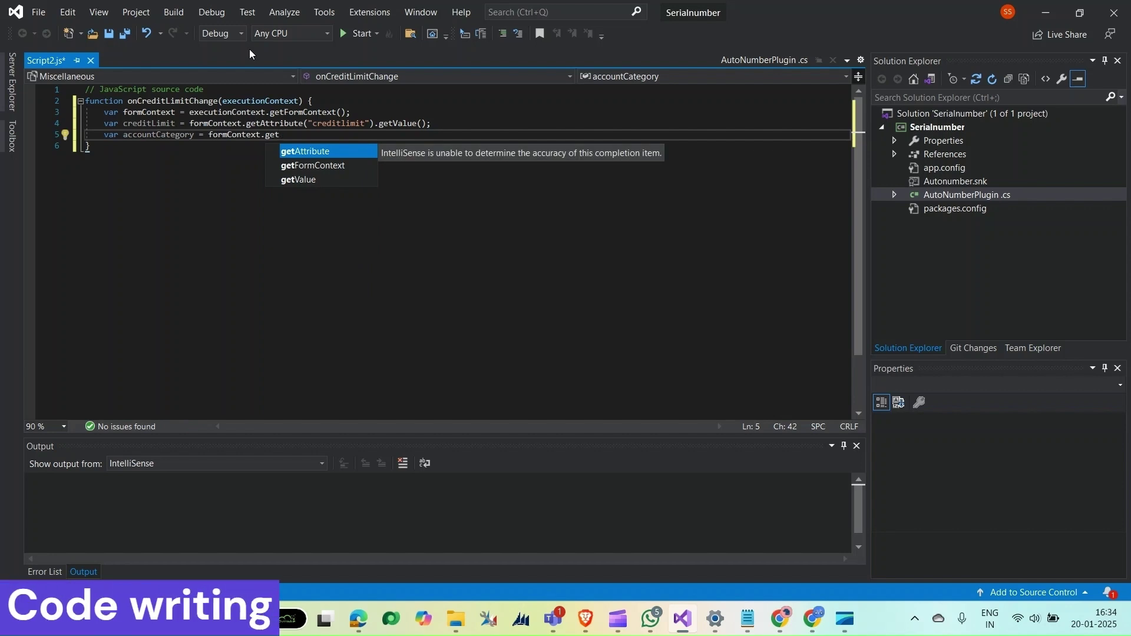
key("Tab")
type("(")
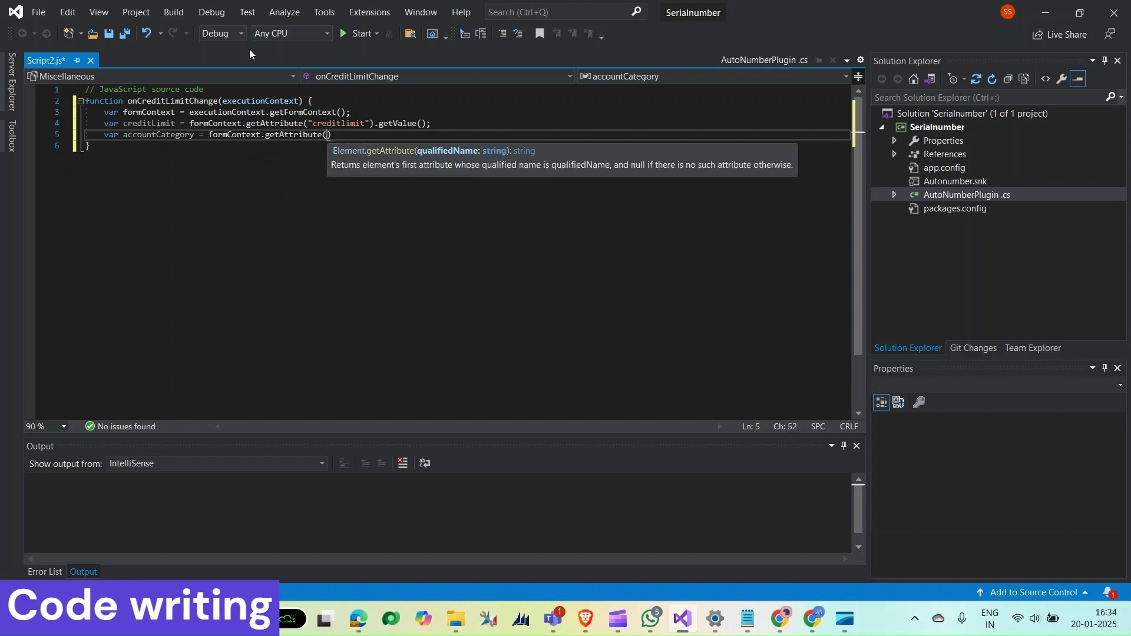
type("\"")
Find and copy the Account catagory column's logical name, cr50e_accountcatagory.
mouse_move(779, 618)
left_click(706, 555)
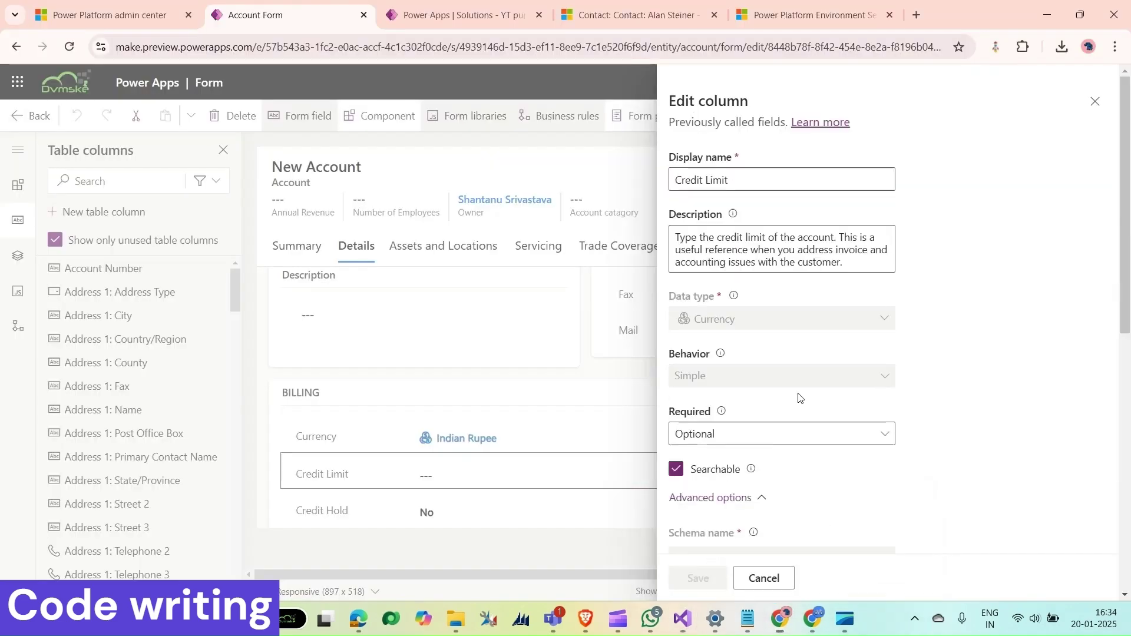
left_click(1092, 110)
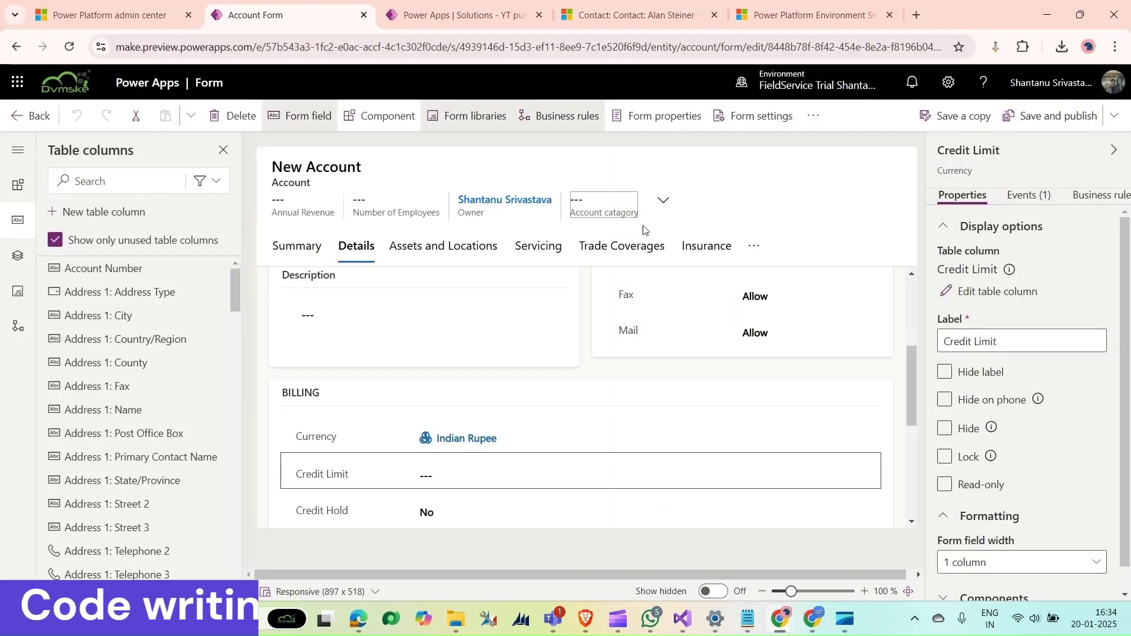
left_click(632, 215)
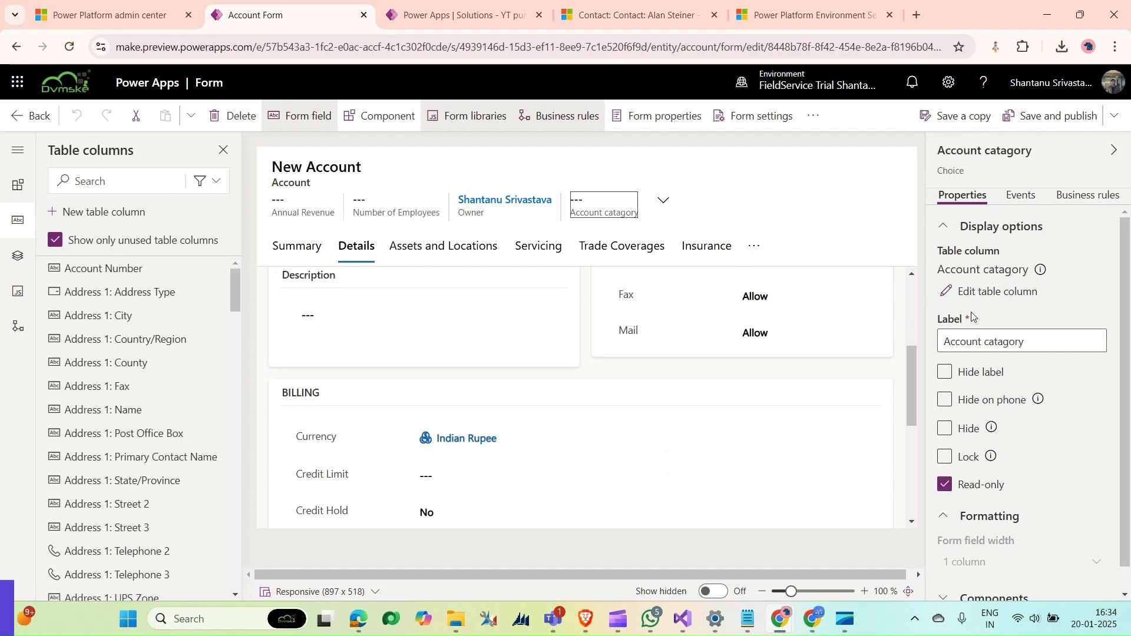
left_click(992, 291)
scroll(716, 453, "down", 2)
scroll(715, 454, "down", 3)
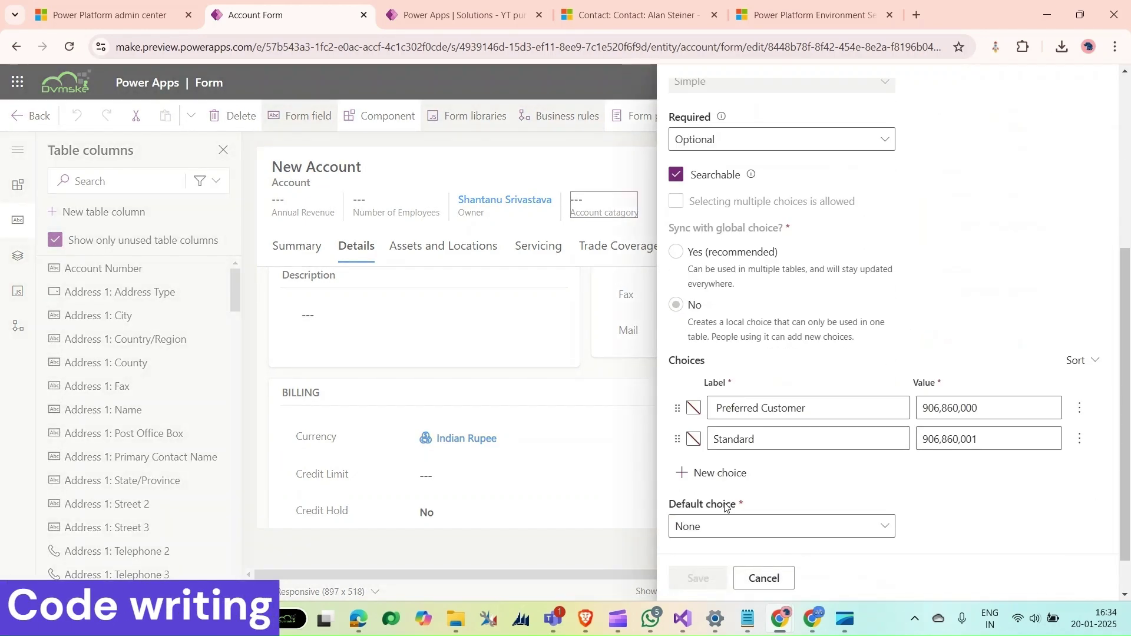
scroll(773, 449, "down", 1)
left_click(735, 514)
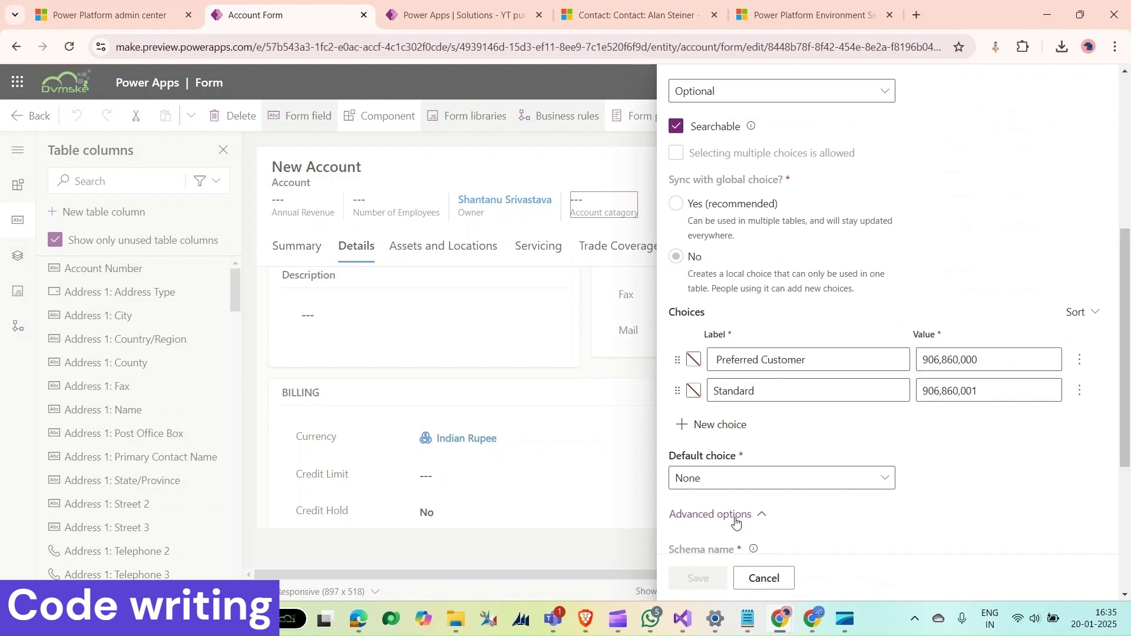
scroll(720, 465, "down", 3)
scroll(720, 466, "down", 1)
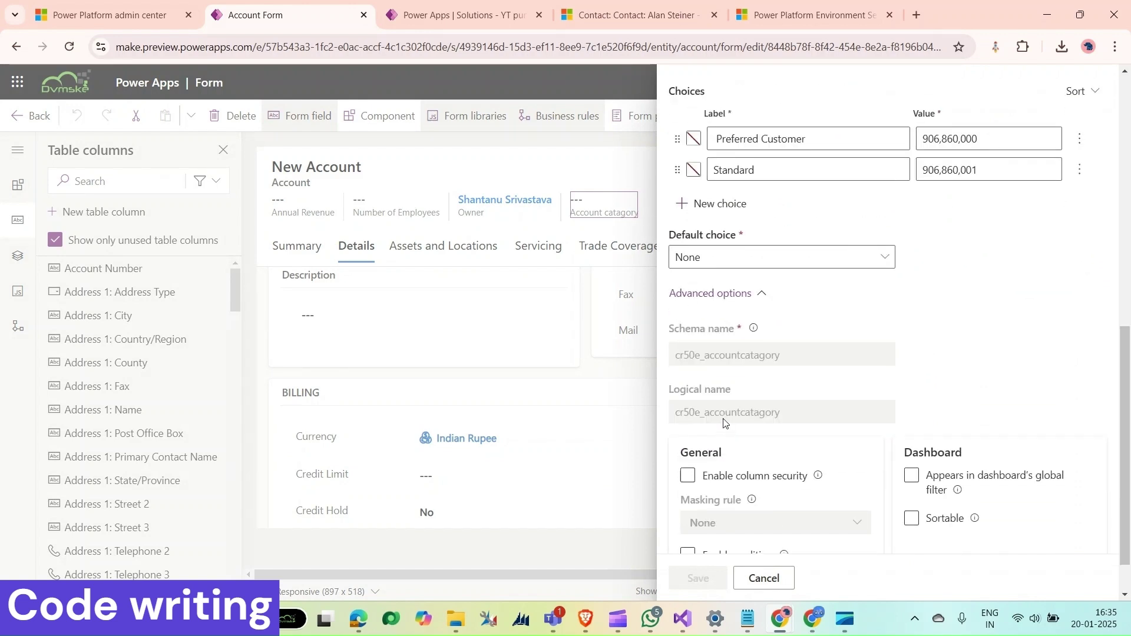
double_click(724, 423)
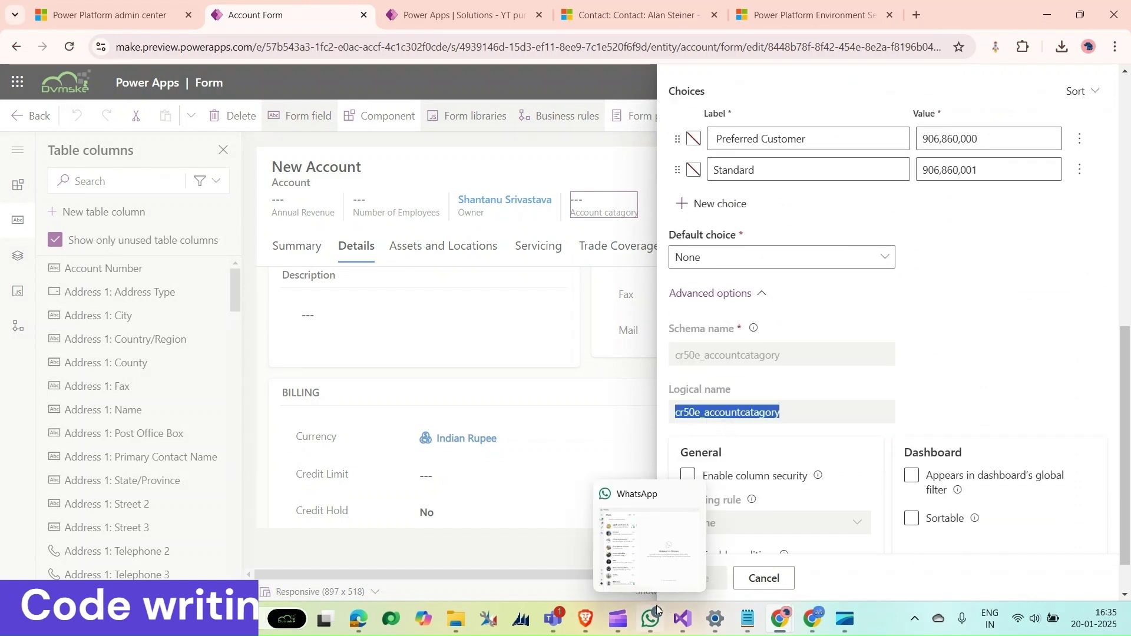
left_click(667, 568)
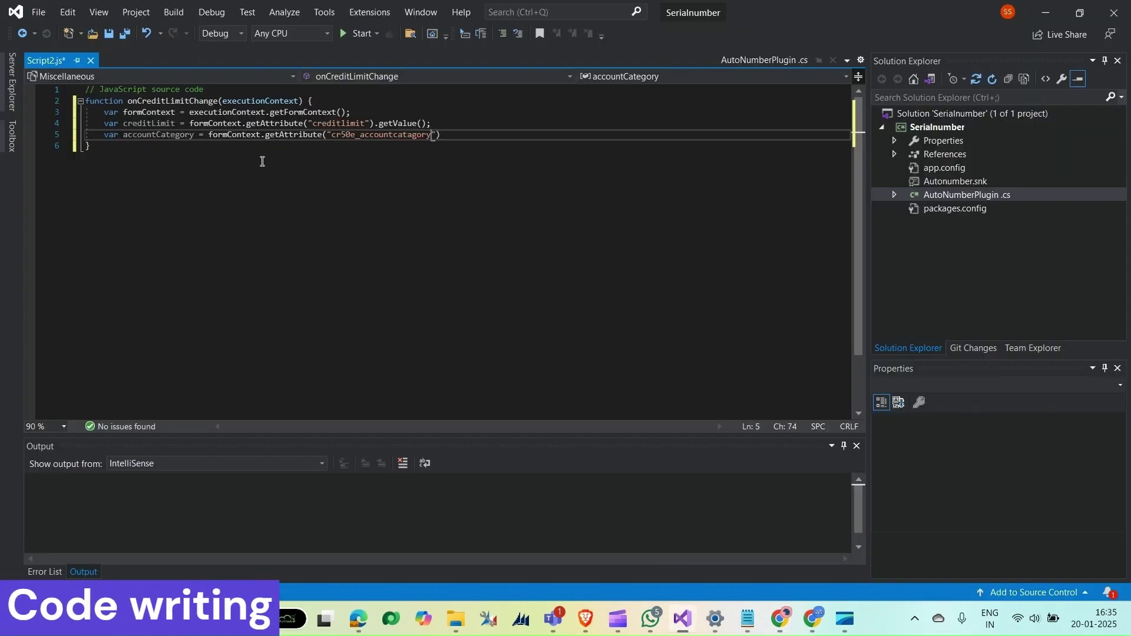
type("\"")
Finish line 5 and add var prefferdContactMethod = formContext.getControl("") on line 6.
key("Return")
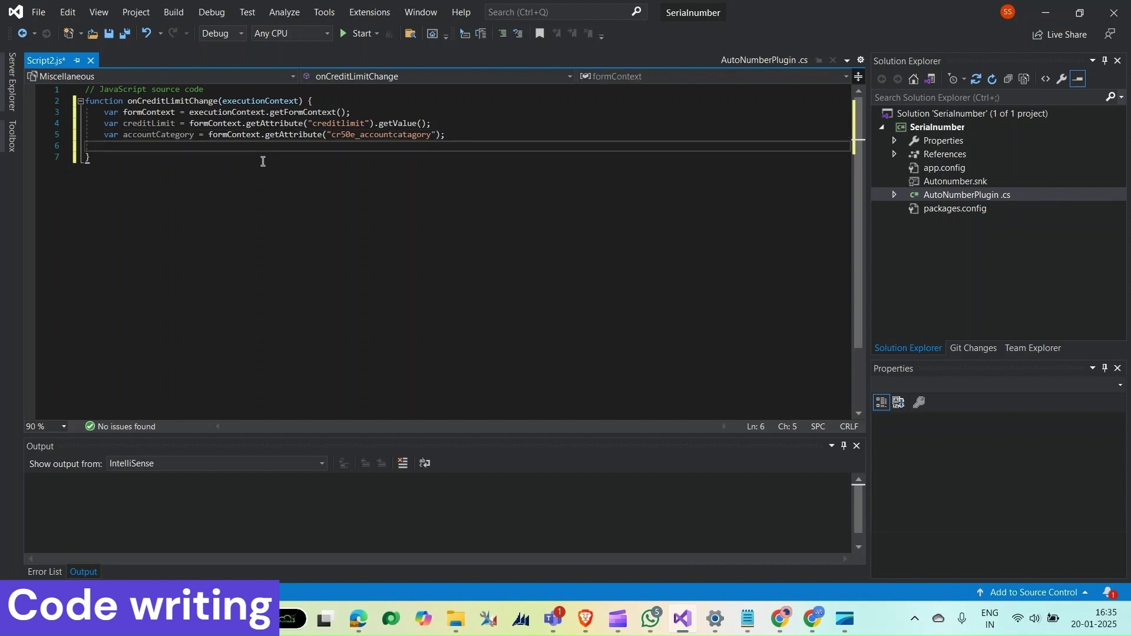
type("var")
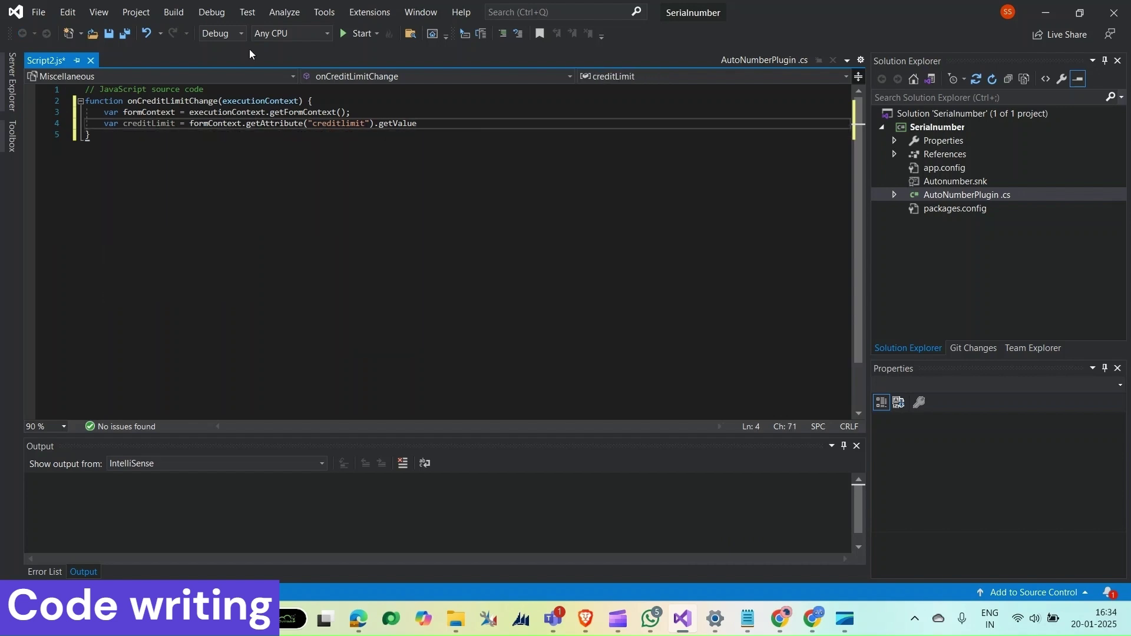
type(" ;")
key("Return")
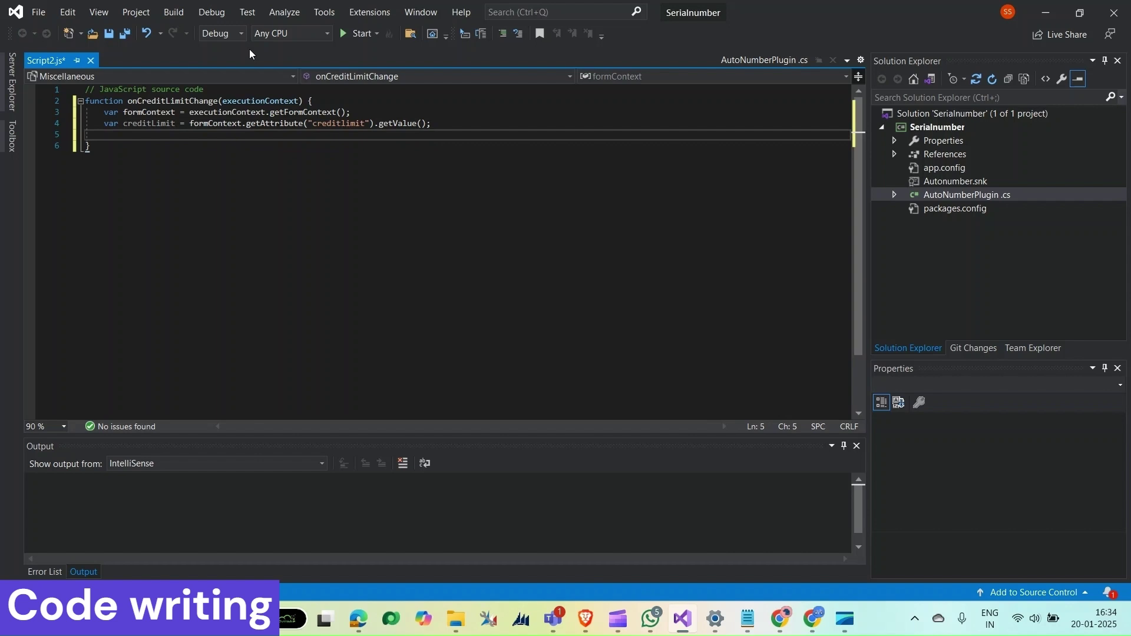
type("v")
type("ar ")
type("acc")
type("ount")
type("erd")
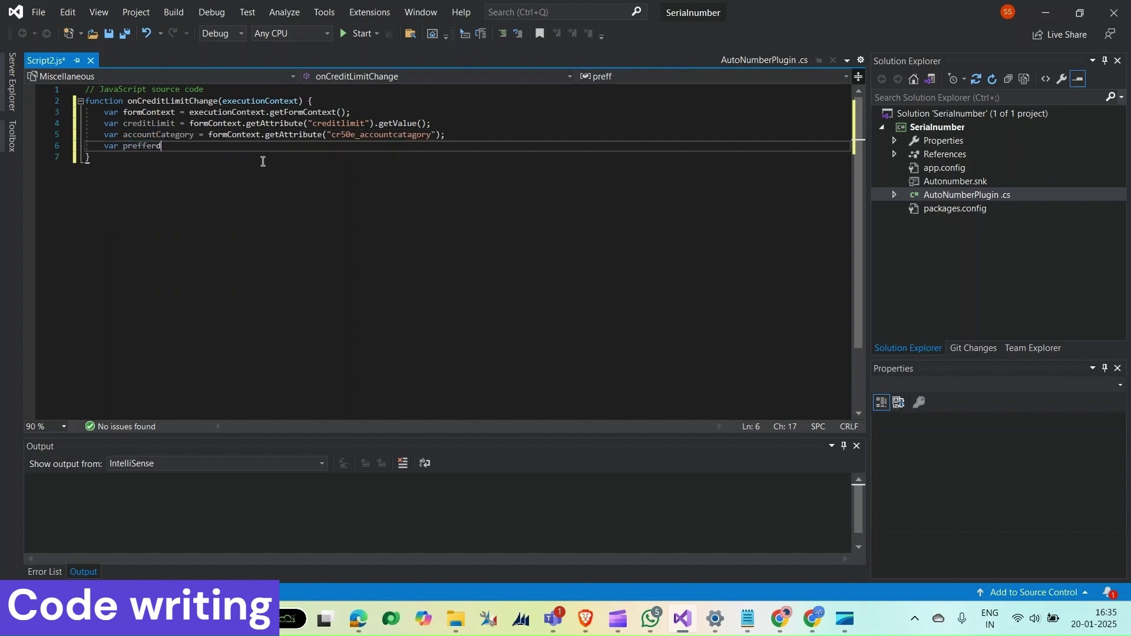
type("ContactMethod ")
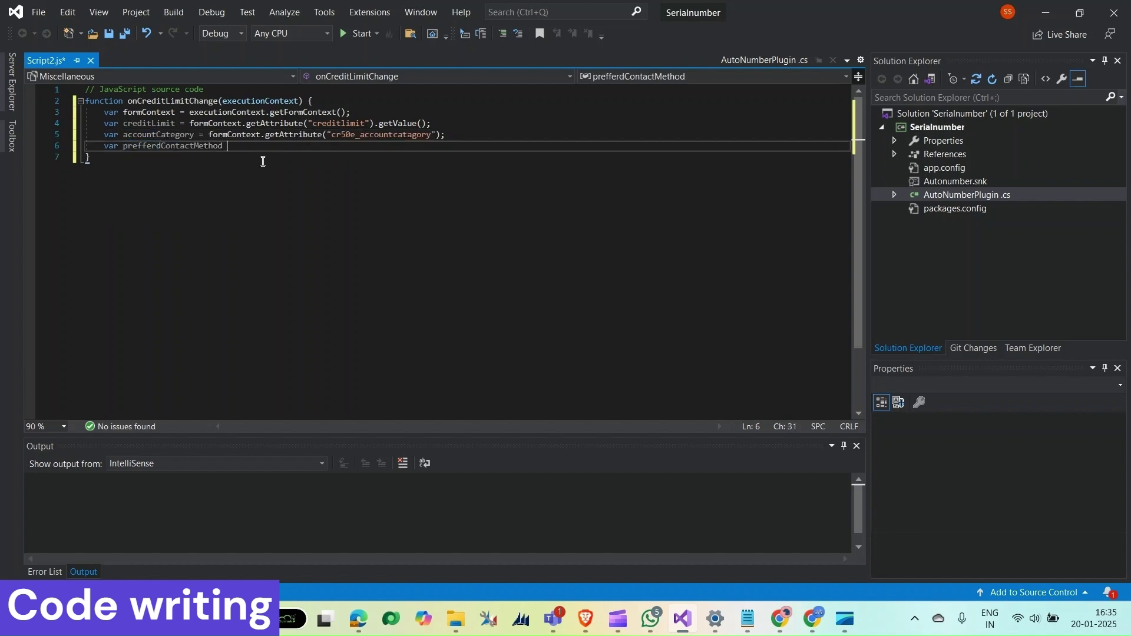
type("= form")
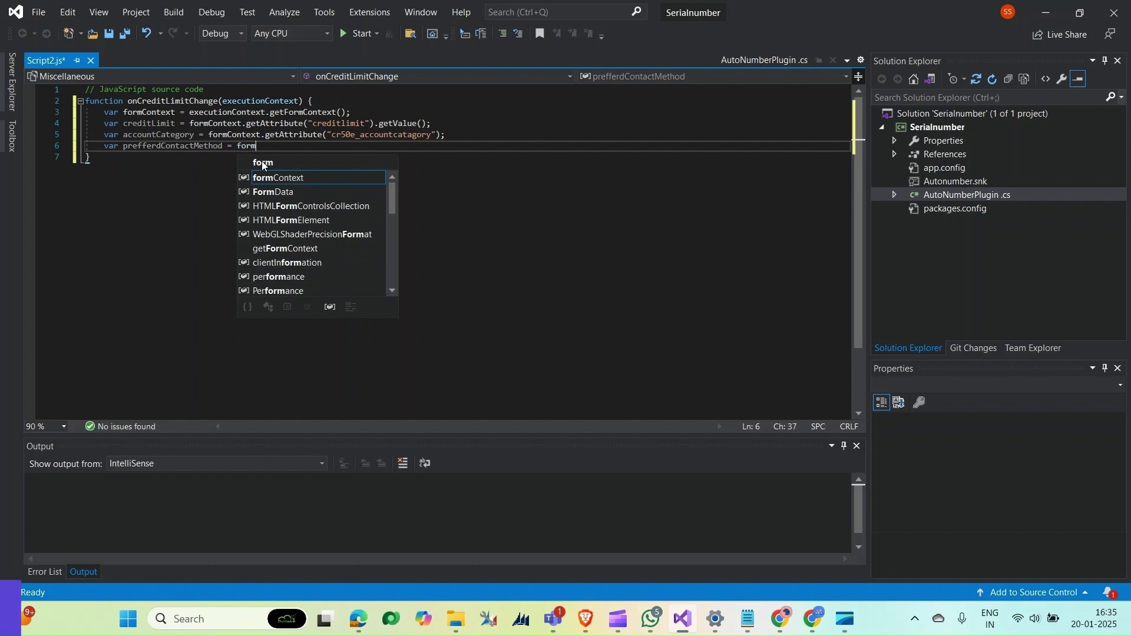
key("Tab")
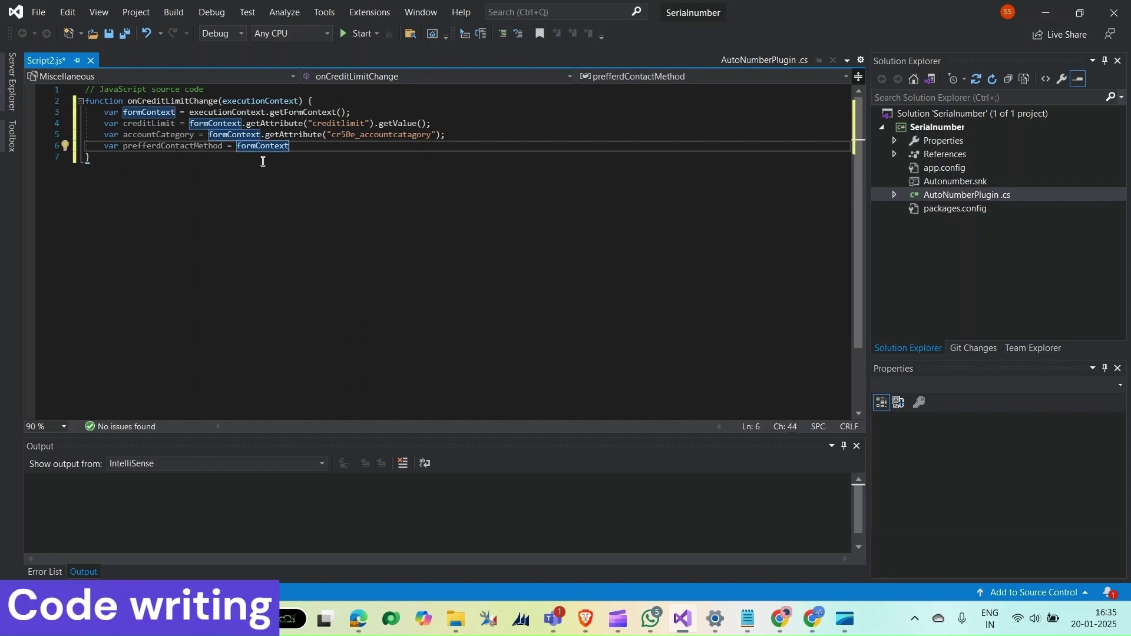
type(".getC")
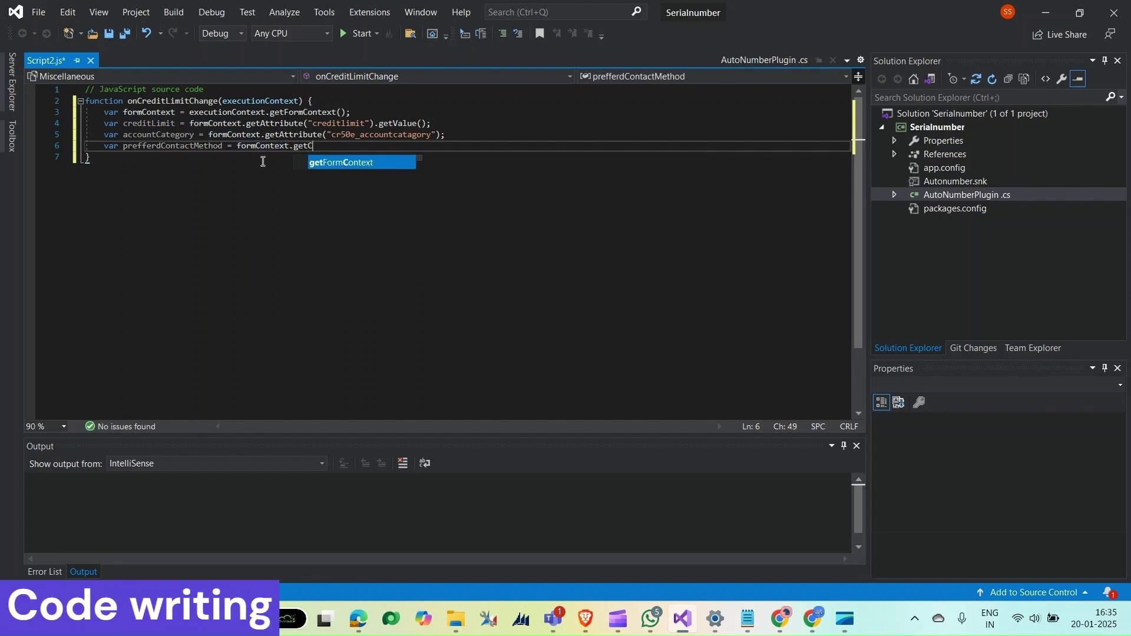
type("ontro")
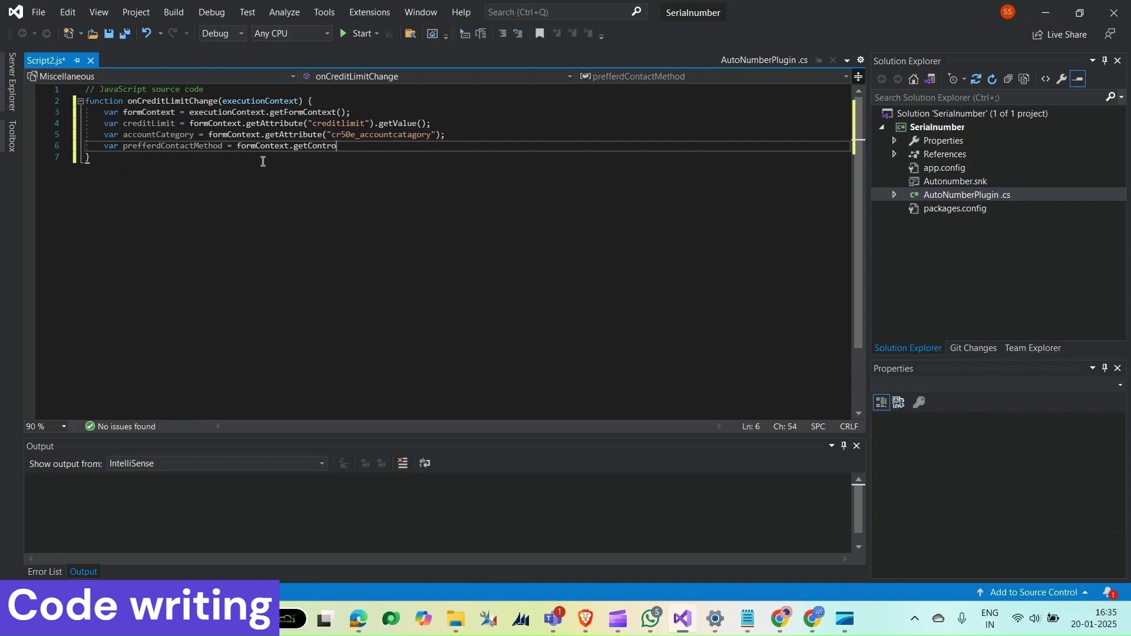
type(";l(")
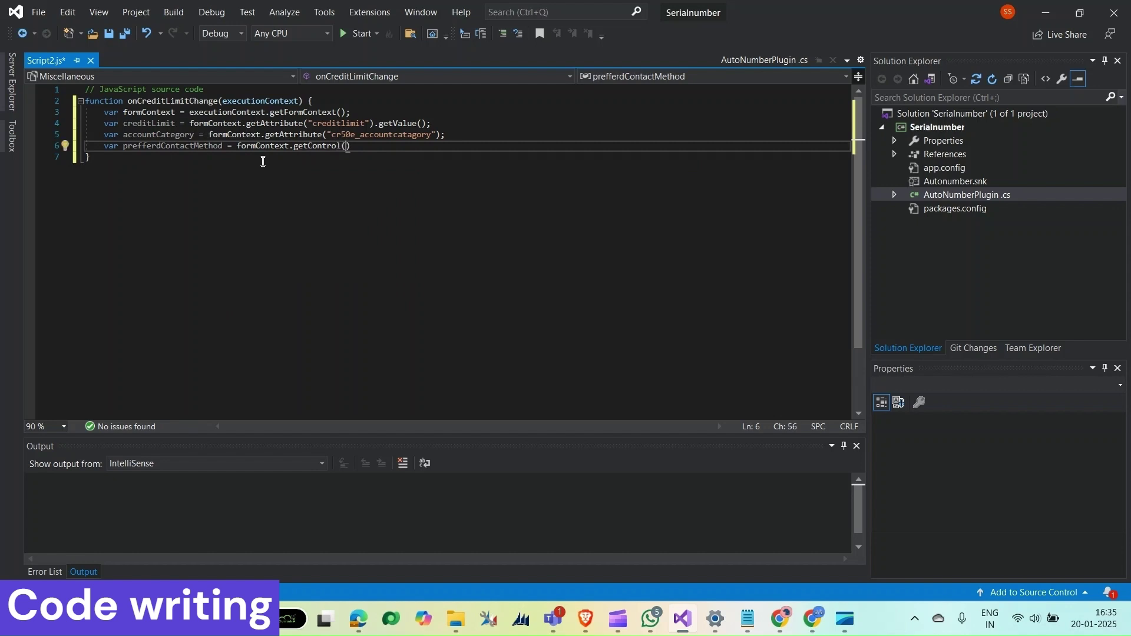
type("\"")
mouse_move(779, 619)
left_click(707, 539)
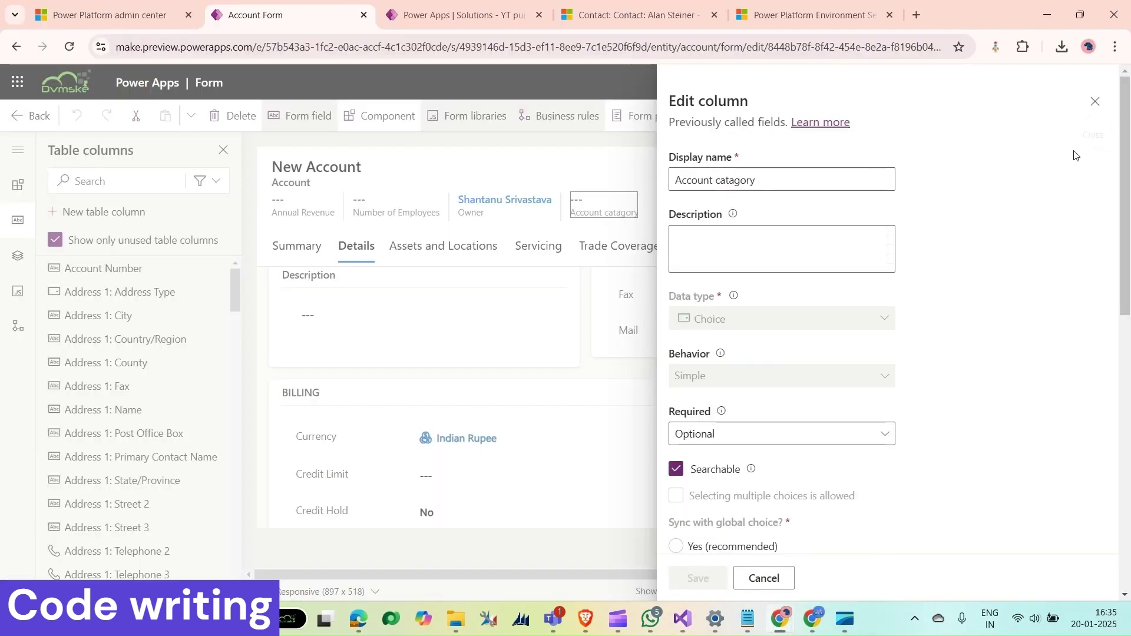
Find and select the Contact Method column's logical name, preferredcontactmethodcode.
left_click(1096, 104)
scroll(583, 395, "up", 3)
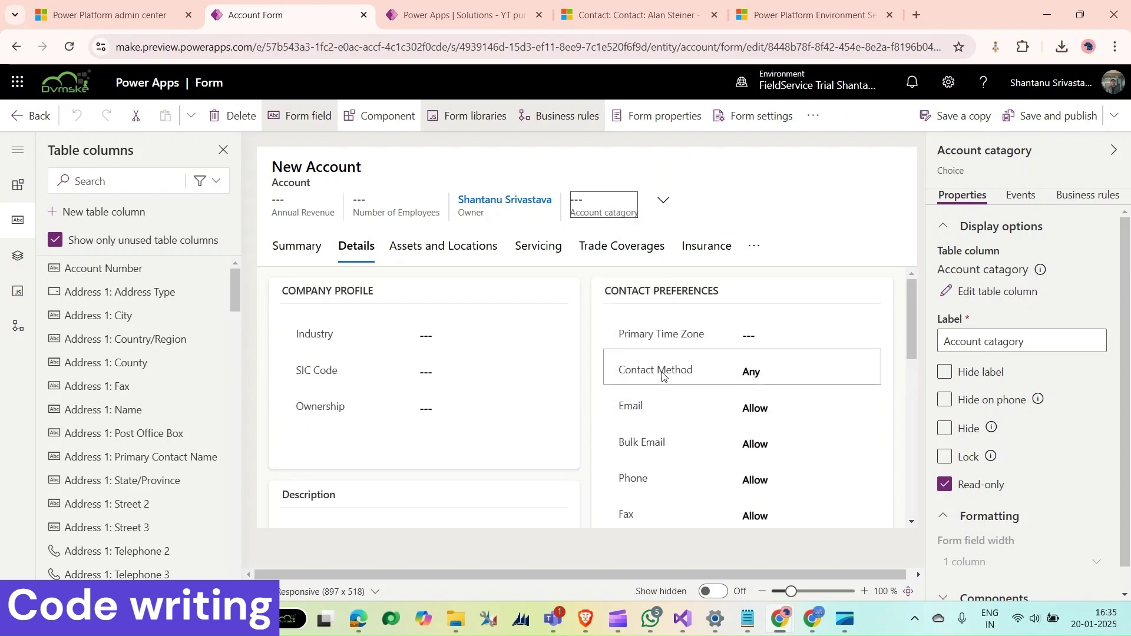
left_click(663, 372)
scroll(1003, 406, "down", 1)
left_click(981, 266)
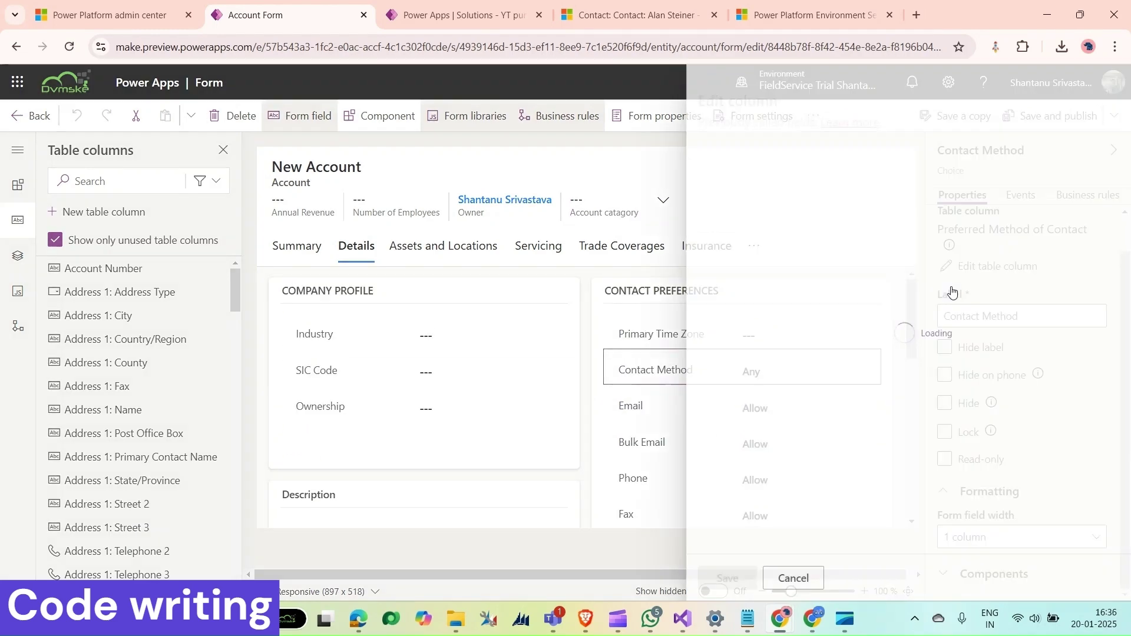
scroll(738, 355, "down", 5)
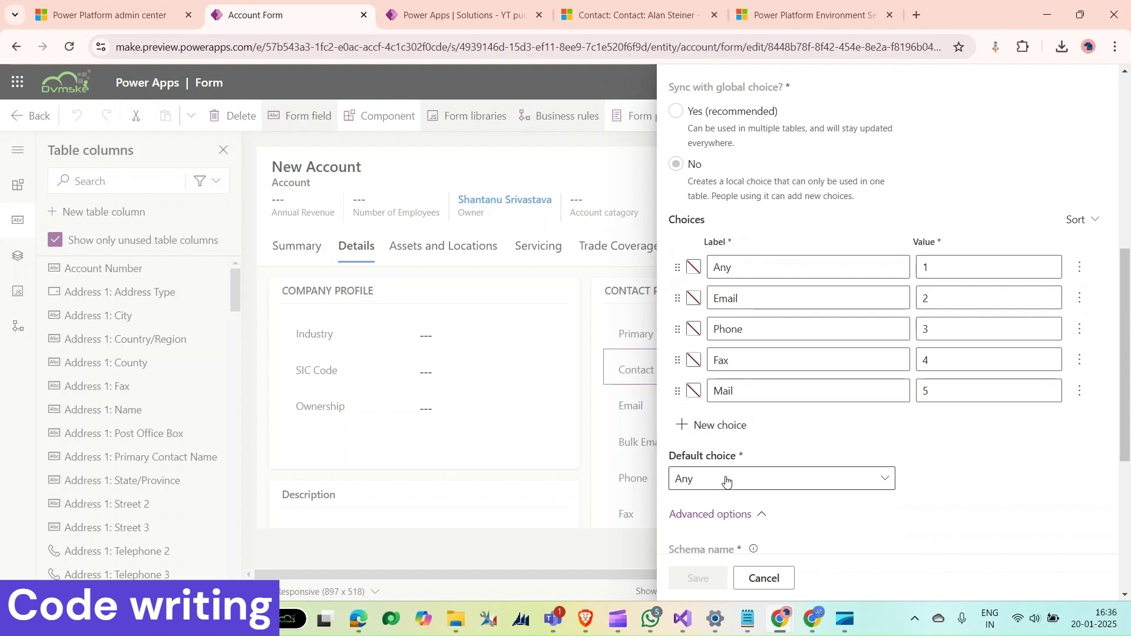
scroll(727, 480, "down", 2)
double_click(731, 484)
key("ctrl+c")
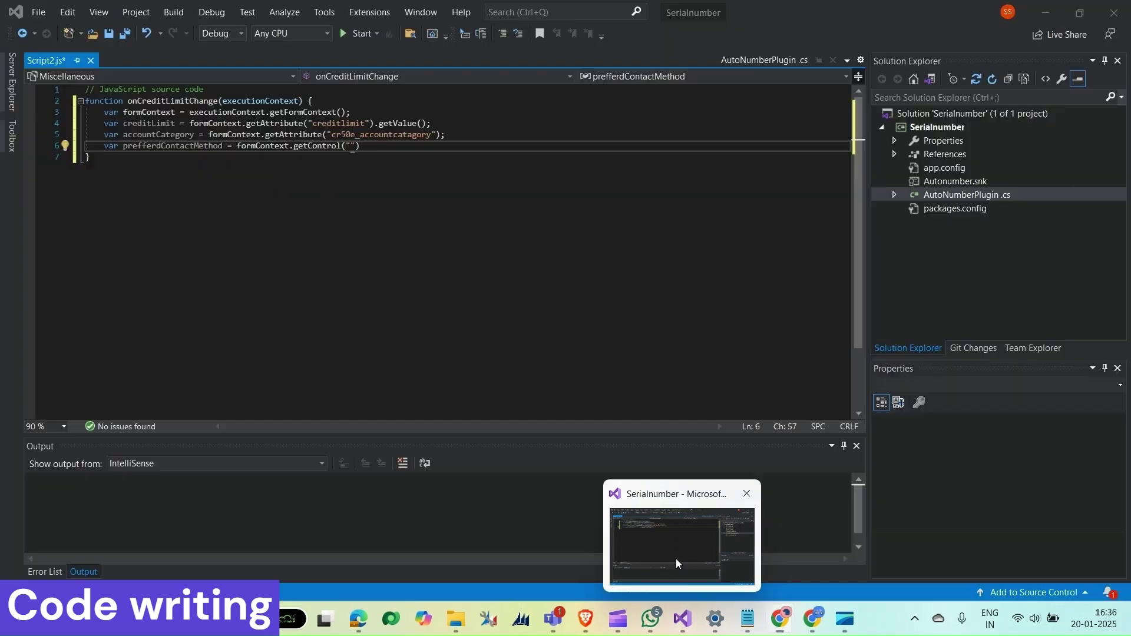
mouse_move(682, 618)
left_click(676, 558)
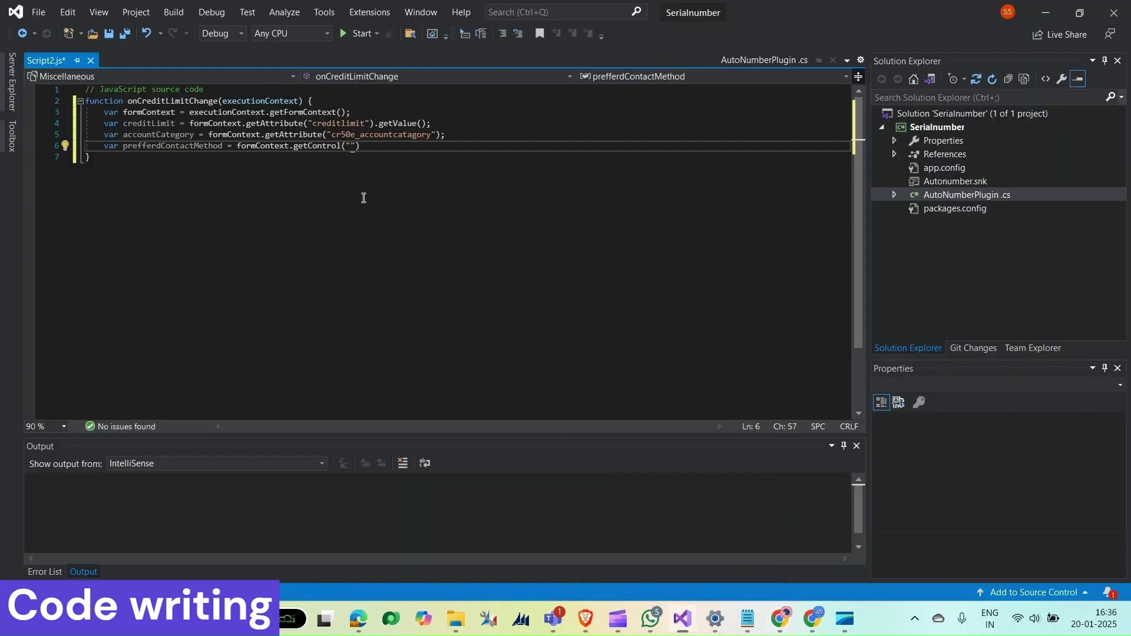
key("ctrl+v")
left_click(500, 147)
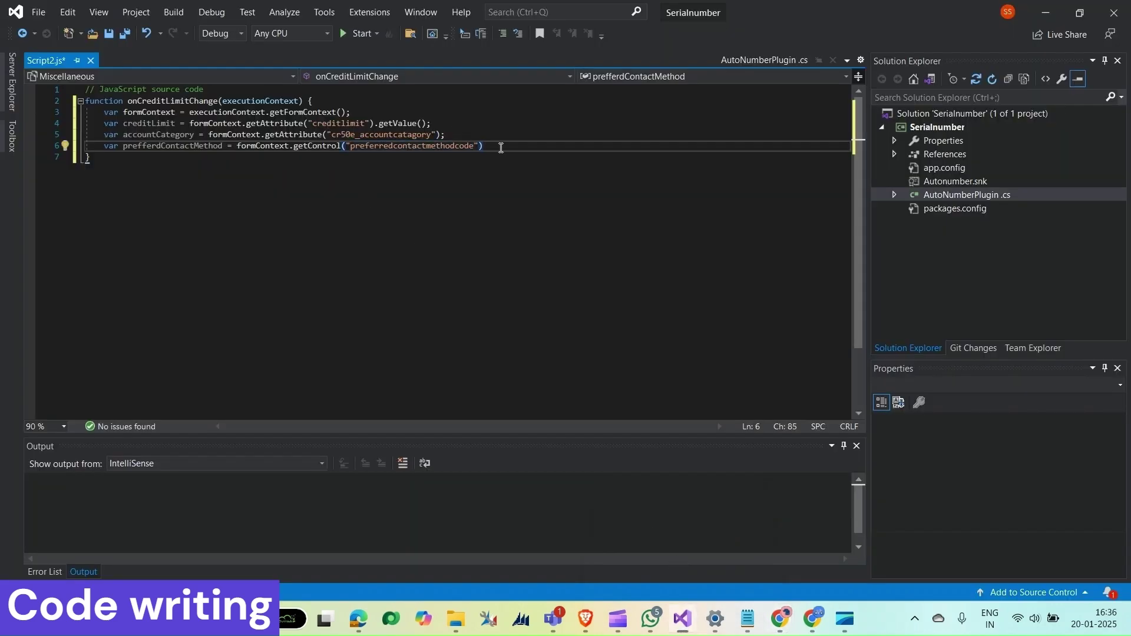
type(";      if (creditLimit === null) {         accountCategory.setValue(null);         preferredContactMethod.setDisabled(false);         formContext.ui.setFormNotification(\"Credit limit cannot be empty.\", \"ERROR\", \"creditLimitNotification\");         return;     }      if (creditLimit > 50000) {         accountCategory.setValue(906860000); // Set Account Category to \"Preferred\"         preferredContactMethod.setDisabled(false); // Ensure field is unlocked         formContext.ui.setFormNotification(\"High credit limit! This account is marked as Preferred.\", \"INFO\", \"creditLimitNotification\");     } else if (creditLimit < 10000) {         accountCategory.setValue(906860001); // Set Account Category to \"Standard\"         preferredContactMethod.setDisabled(true); // Lock the field     } else {         accountCategory.setValue(null); // Clear Account Category         preferredContactMethod.setDisabled(false); // Ensure field is unlocked     }")
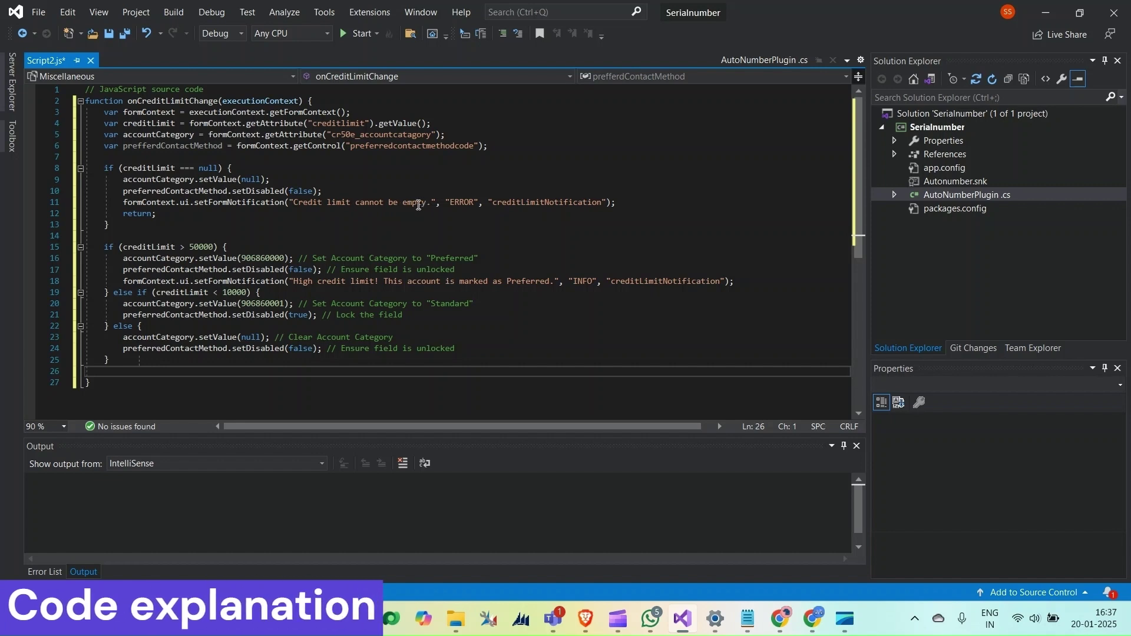
scroll(329, 206, "down", 1)
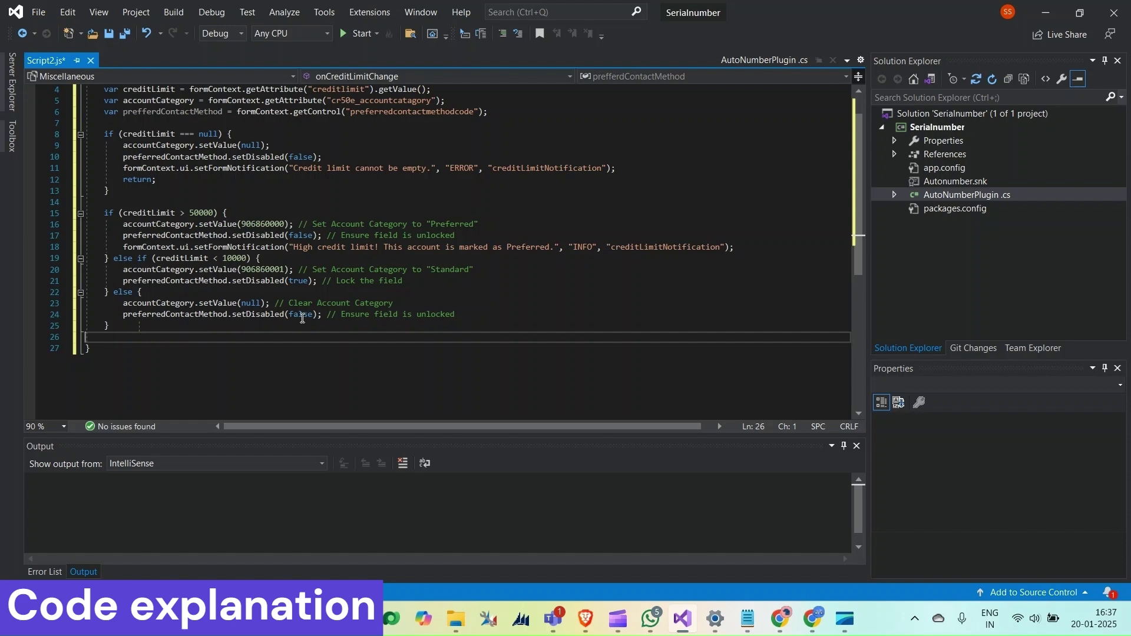
scroll(302, 316, "up", 1)
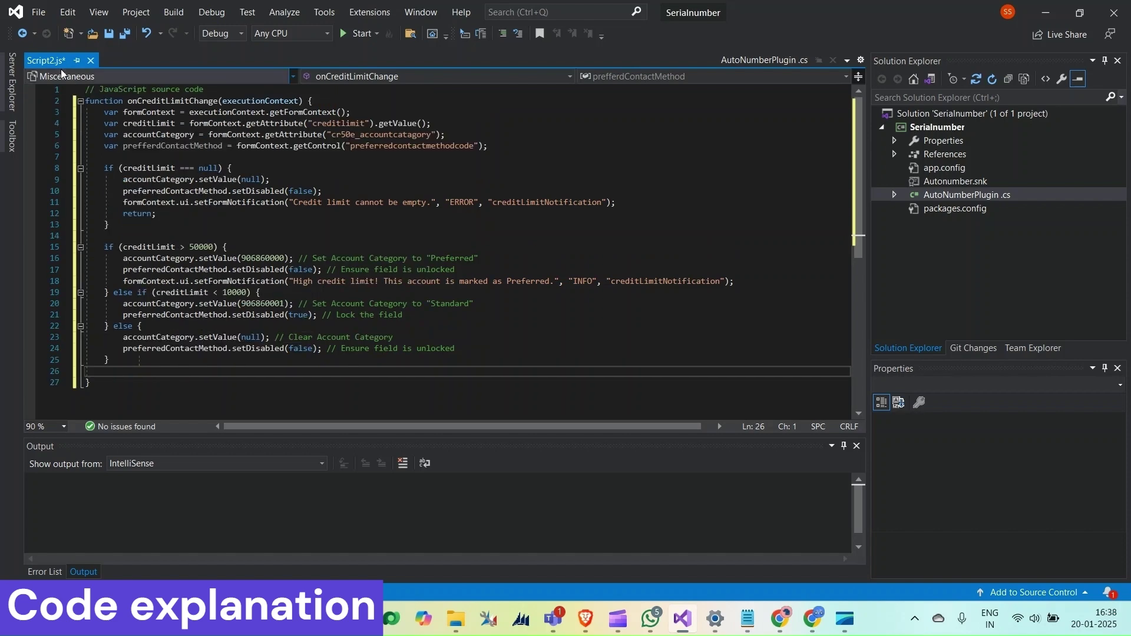
Save the script as 'Set notification and lockunlock.js' in D:\Java Script.
left_click(37, 12)
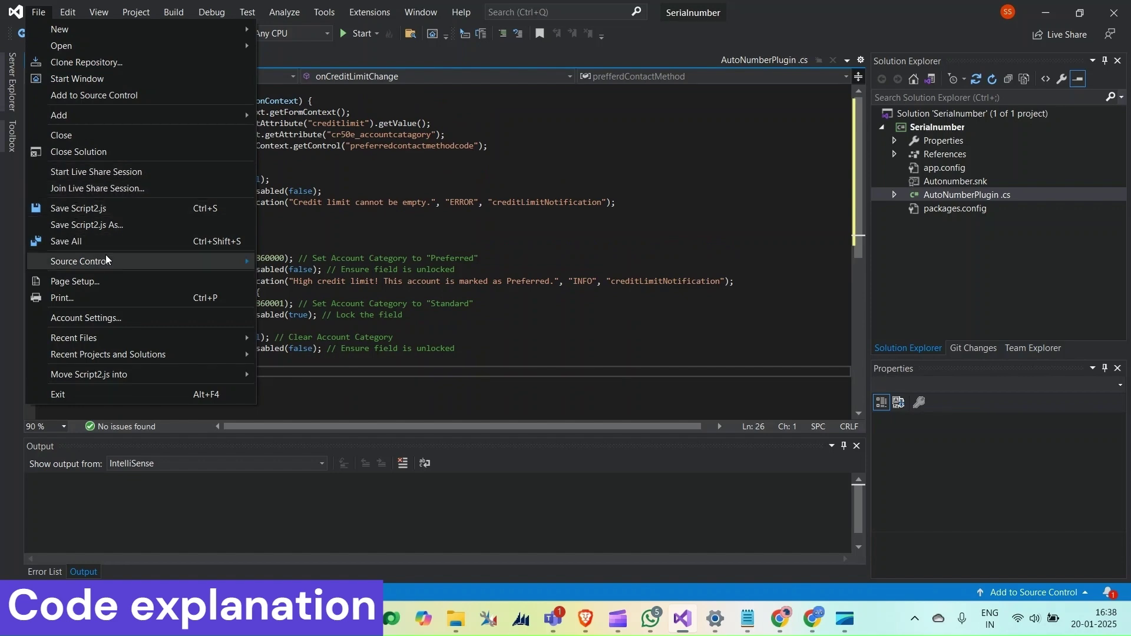
key("ctrl+s")
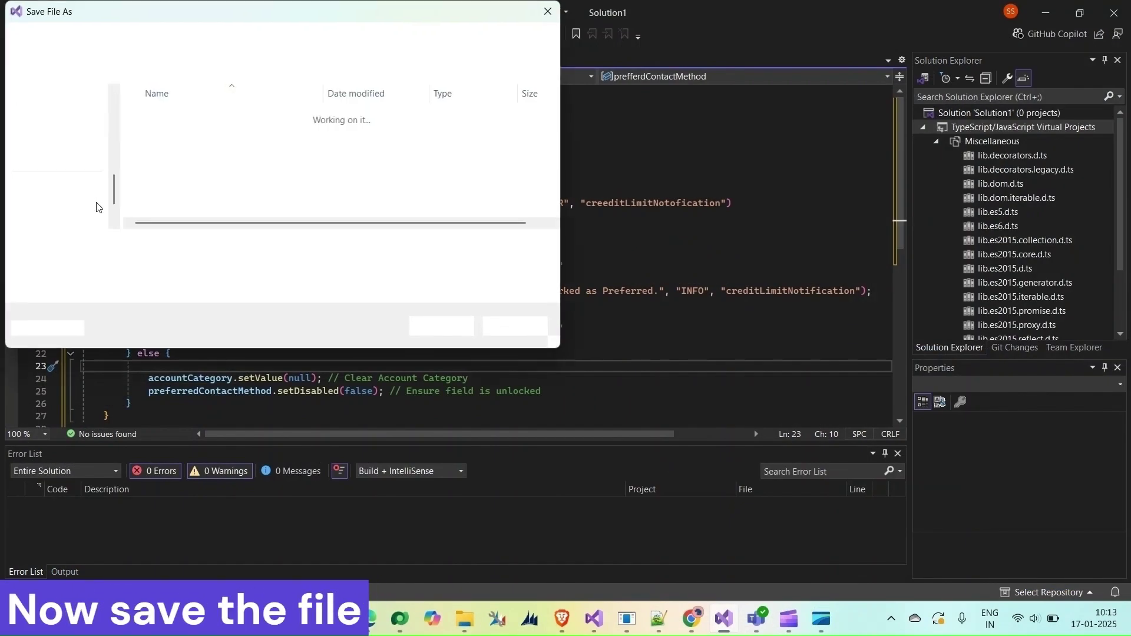
type("Set notif")
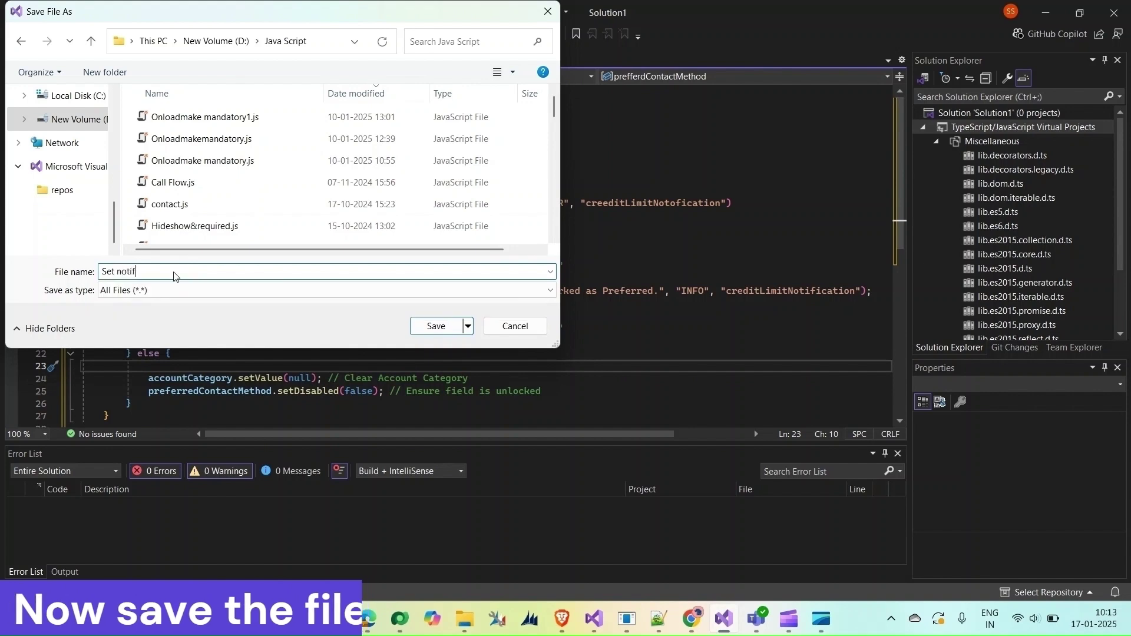
type("ication and")
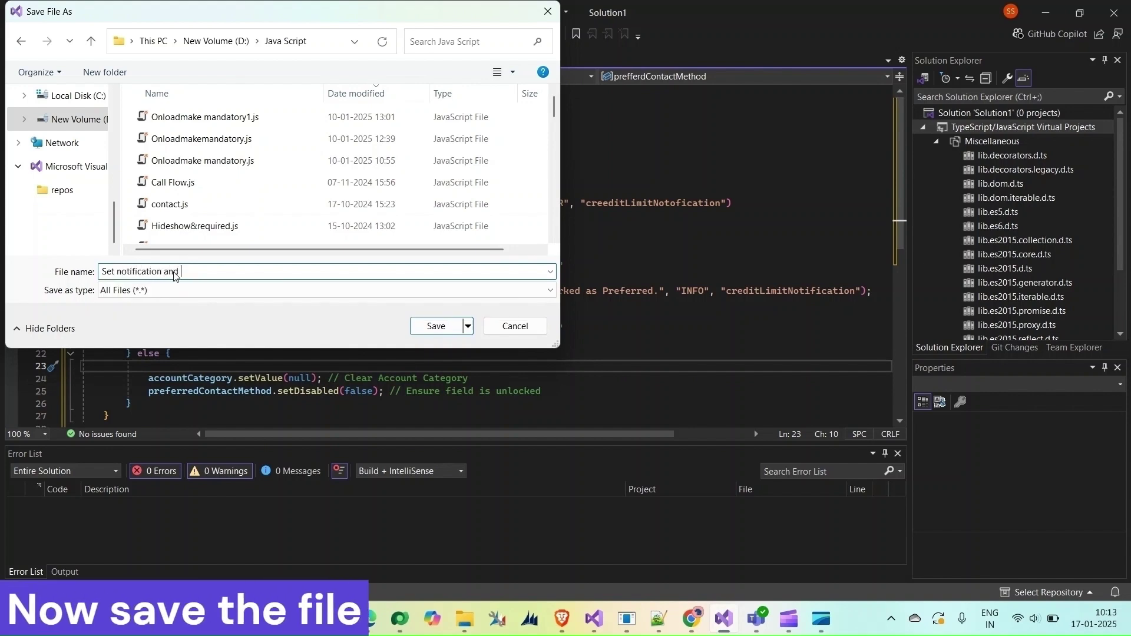
type("unlock")
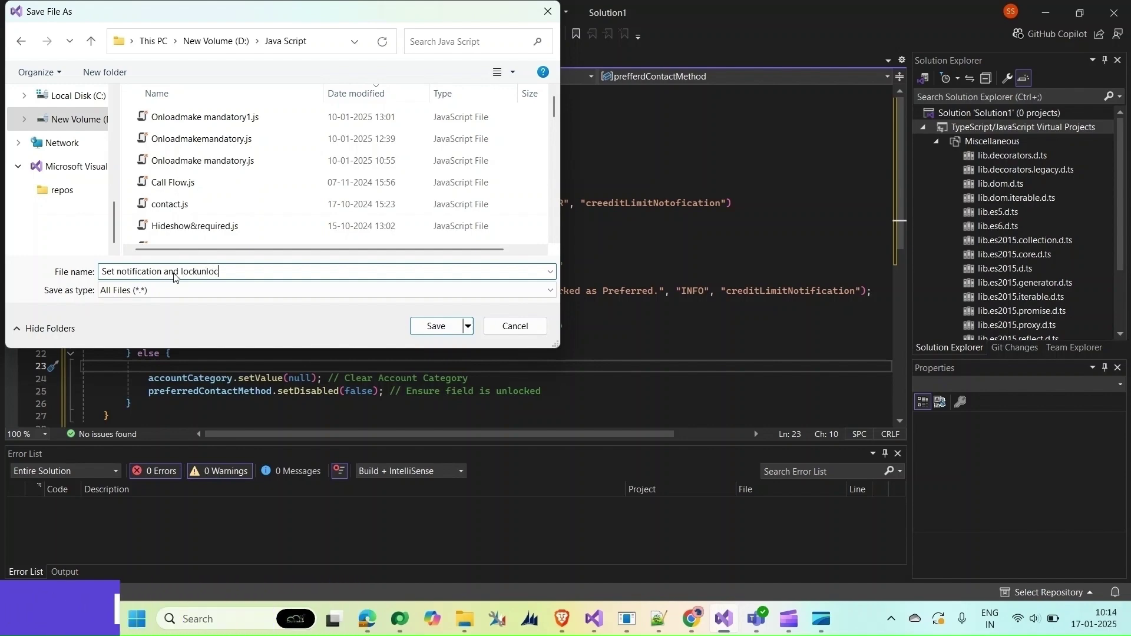
left_click(432, 327)
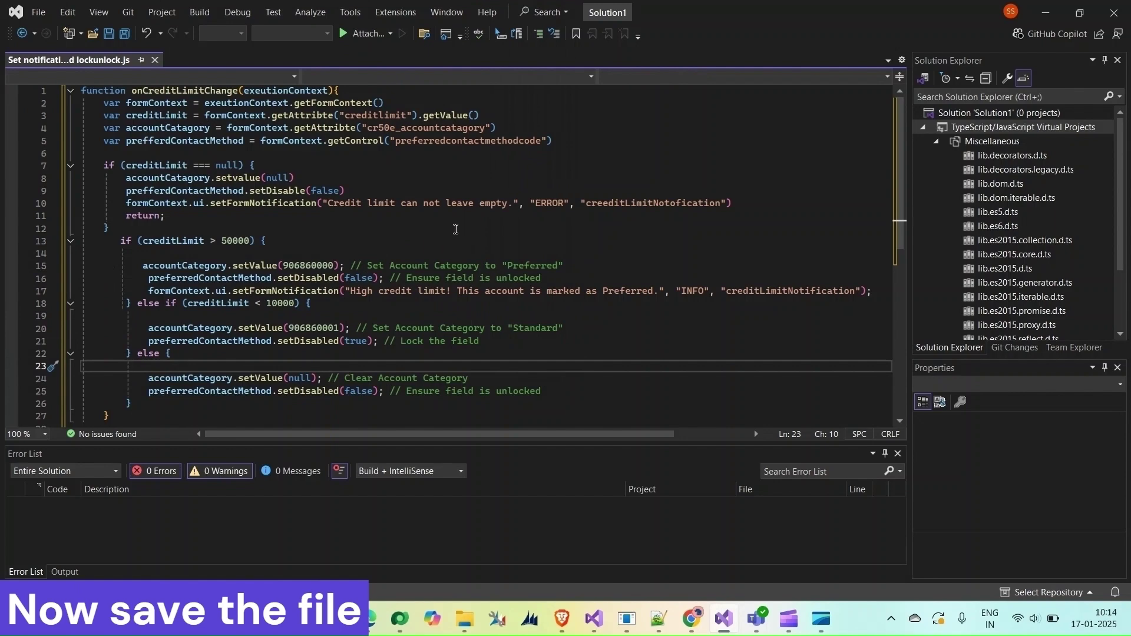
left_click(691, 619)
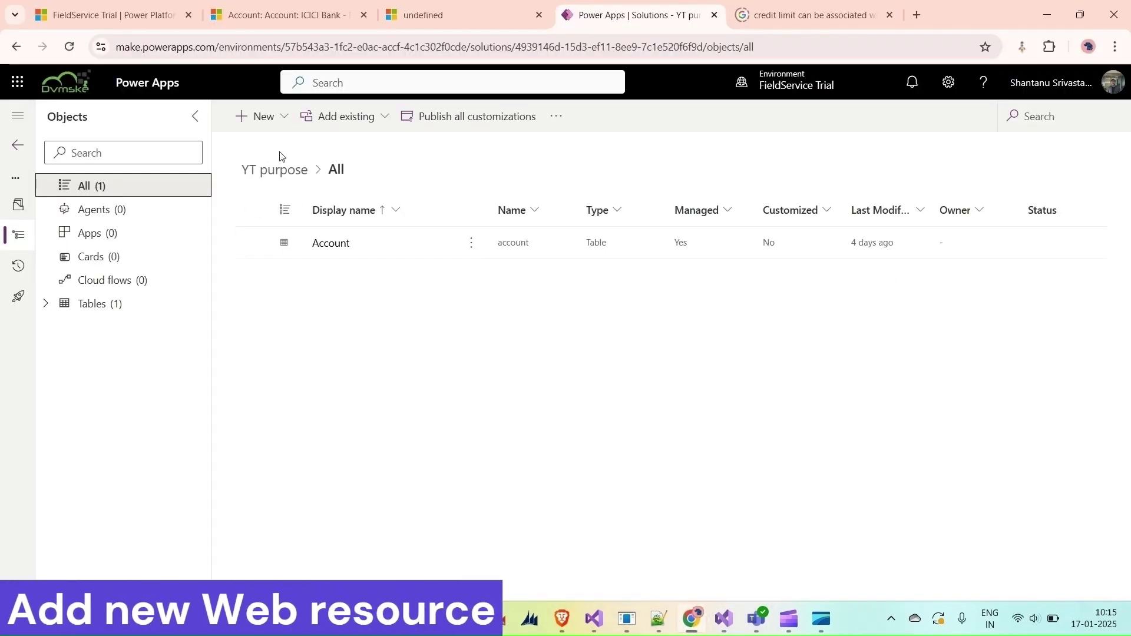
Create and save a 'Credit limit' web resource from Set notification and lockunlock.js.
left_click(265, 116)
mouse_move(266, 385)
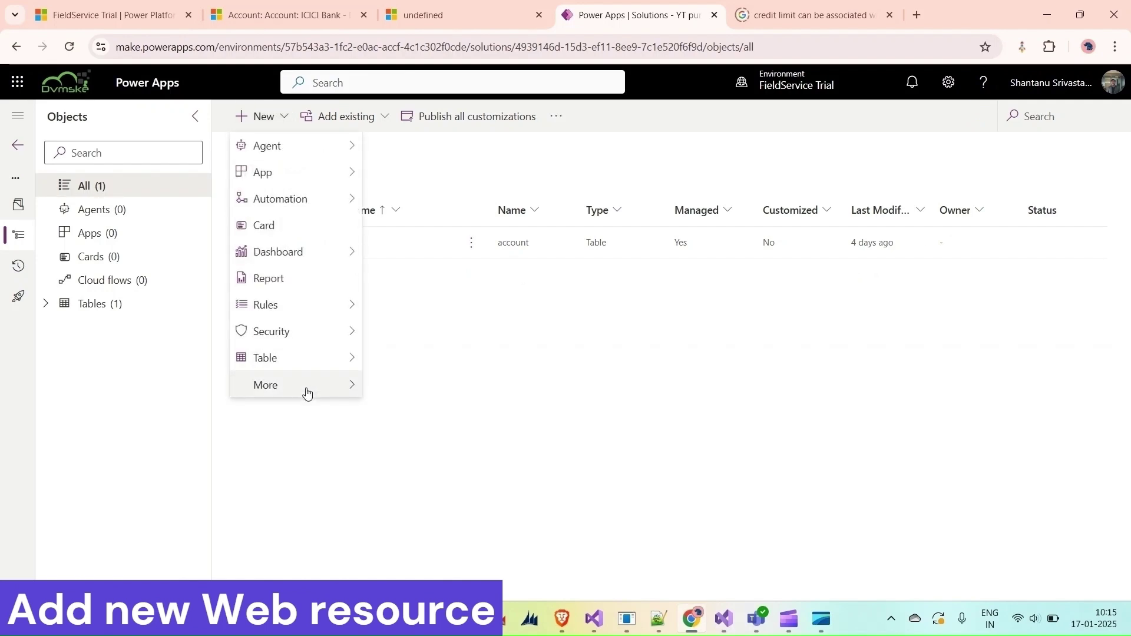
left_click(446, 556)
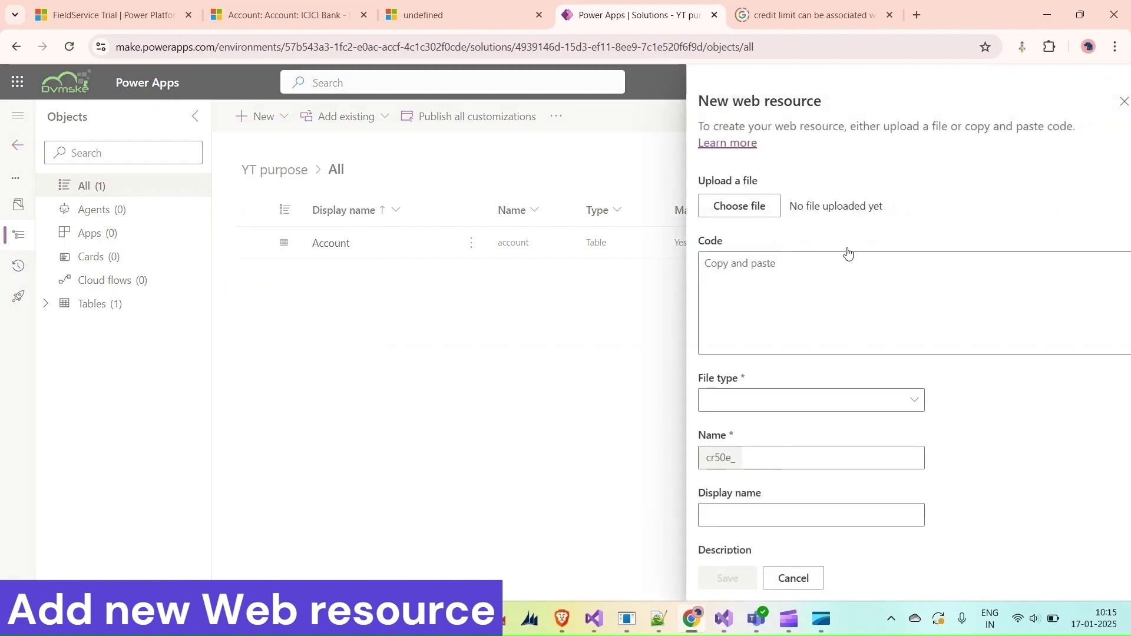
left_click(697, 215)
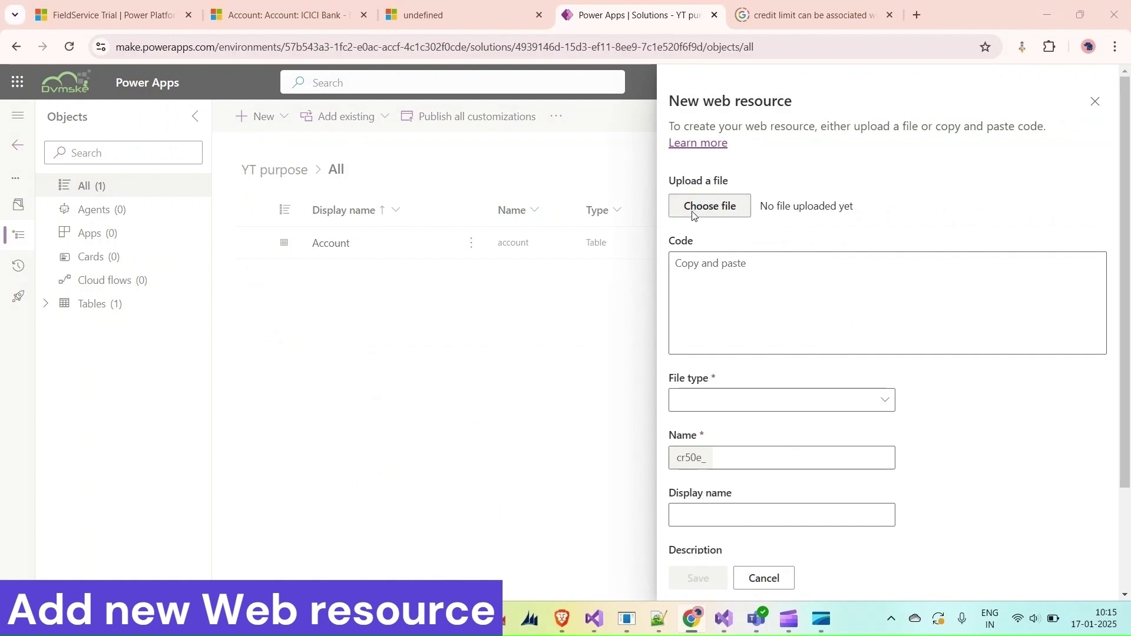
scroll(74, 243, "down", 3)
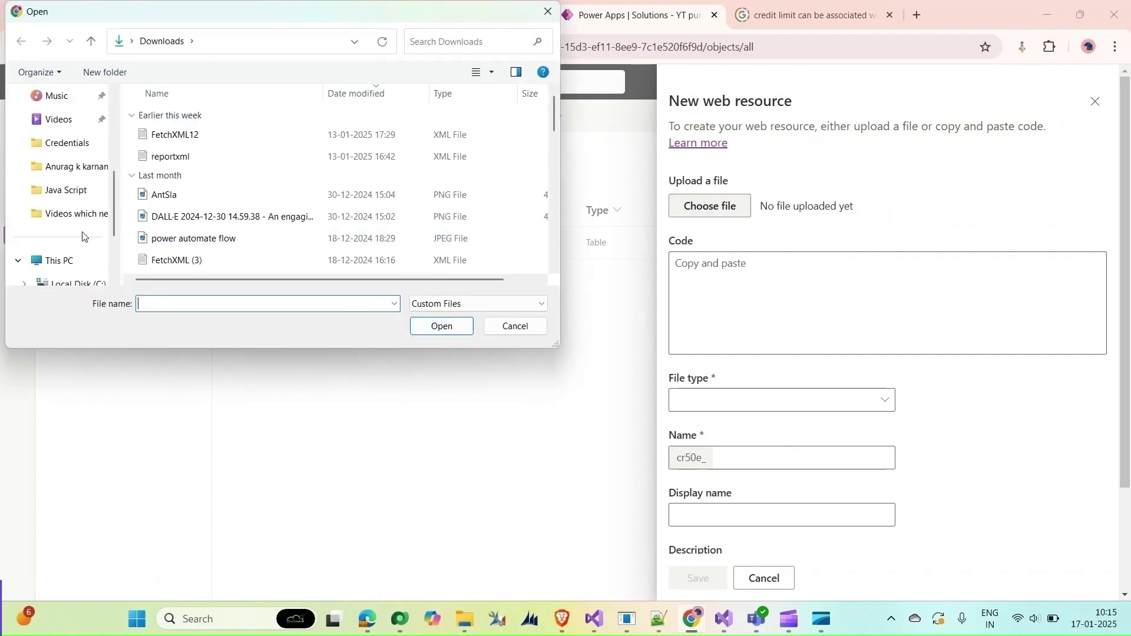
scroll(74, 245, "down", 2)
left_click(74, 243)
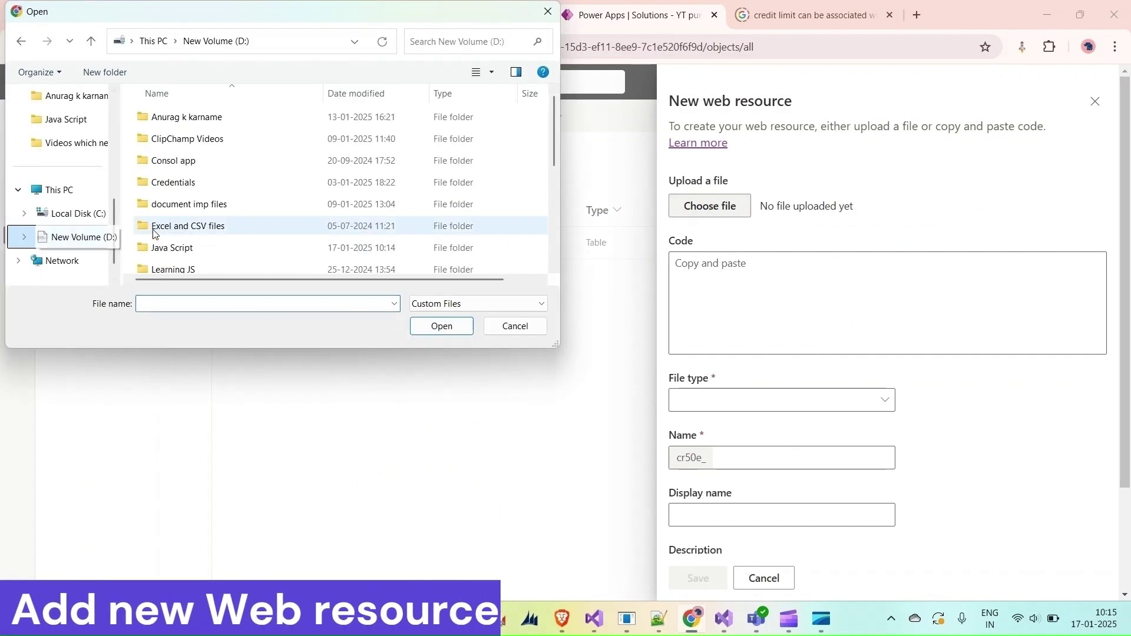
double_click(196, 248)
left_click(252, 94)
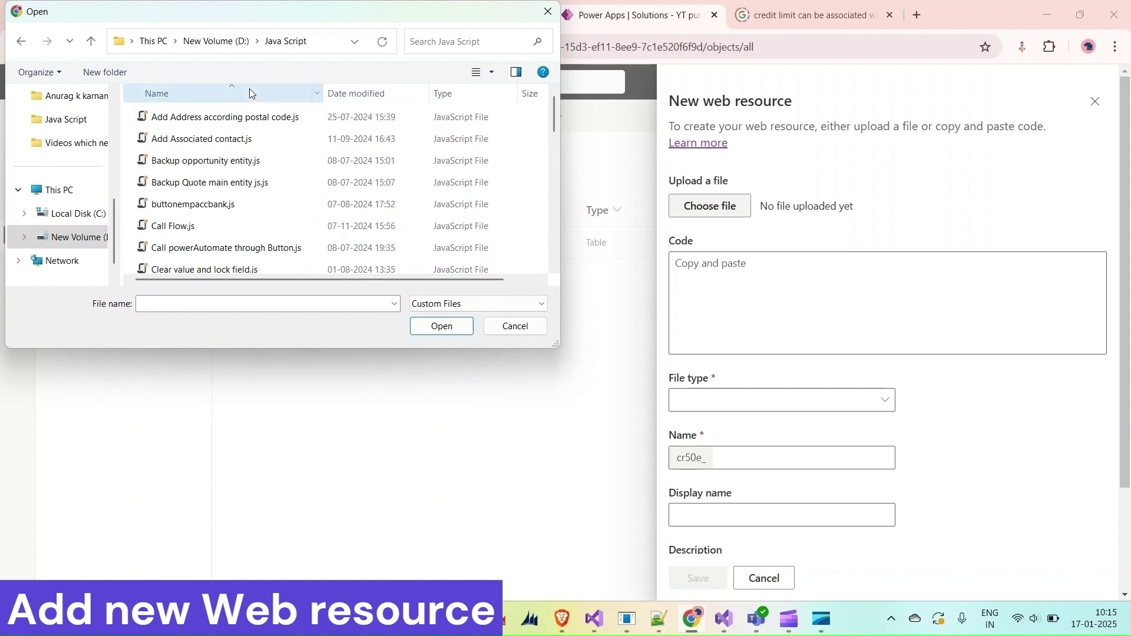
left_click(249, 88)
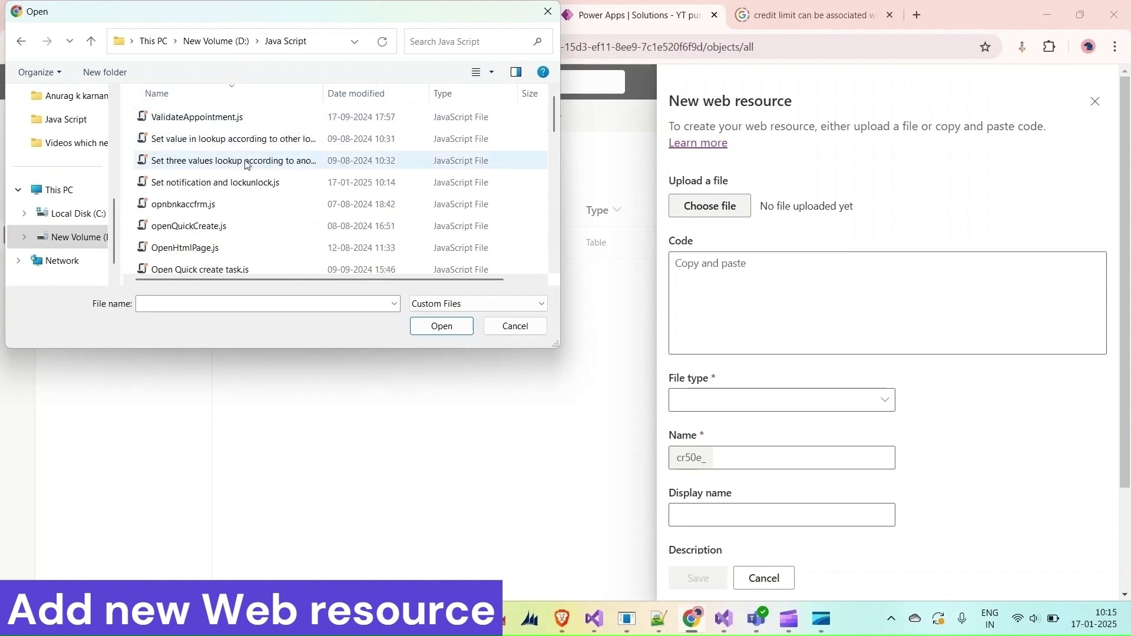
left_click(239, 180)
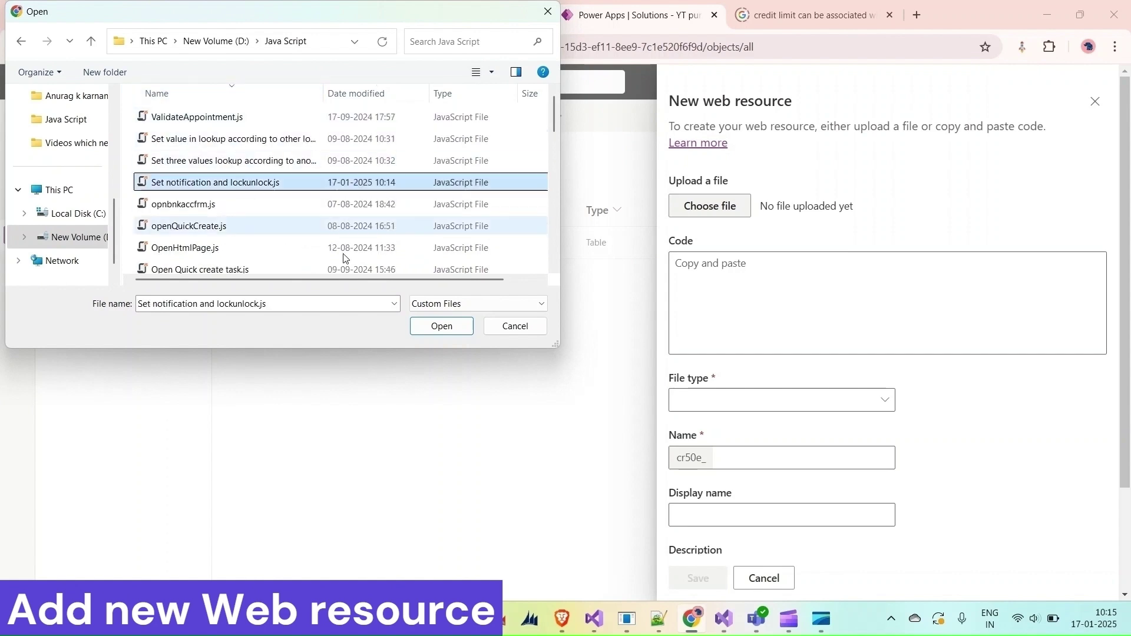
left_click(448, 329)
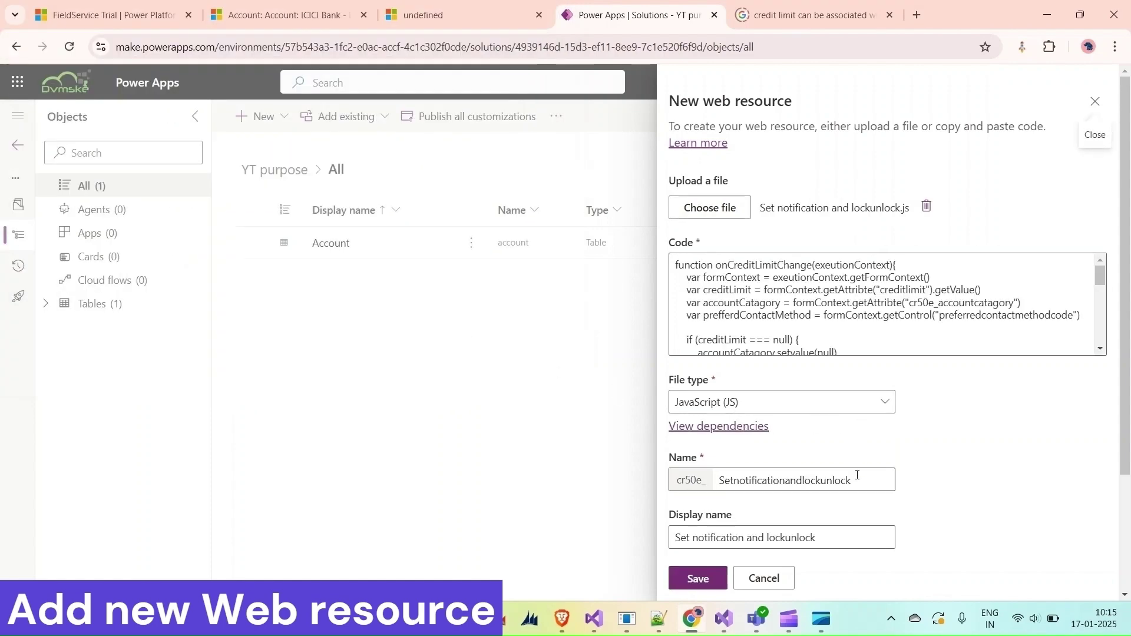
scroll(868, 479, "down", 3)
left_click_drag(815, 390, 760, 390)
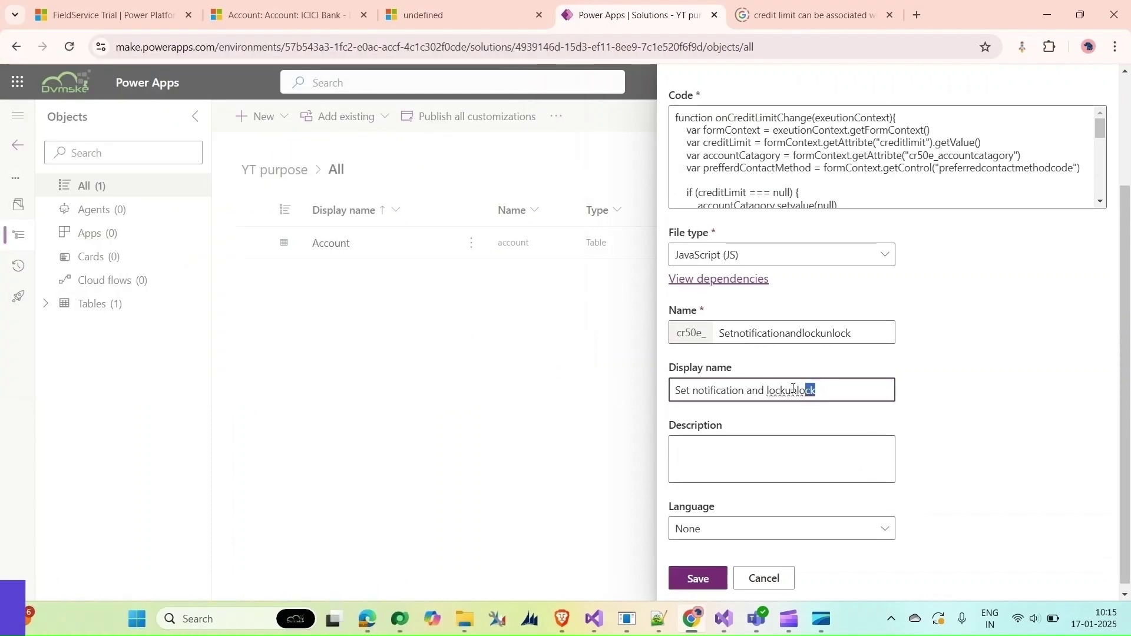
type("Credit limit")
left_click(697, 579)
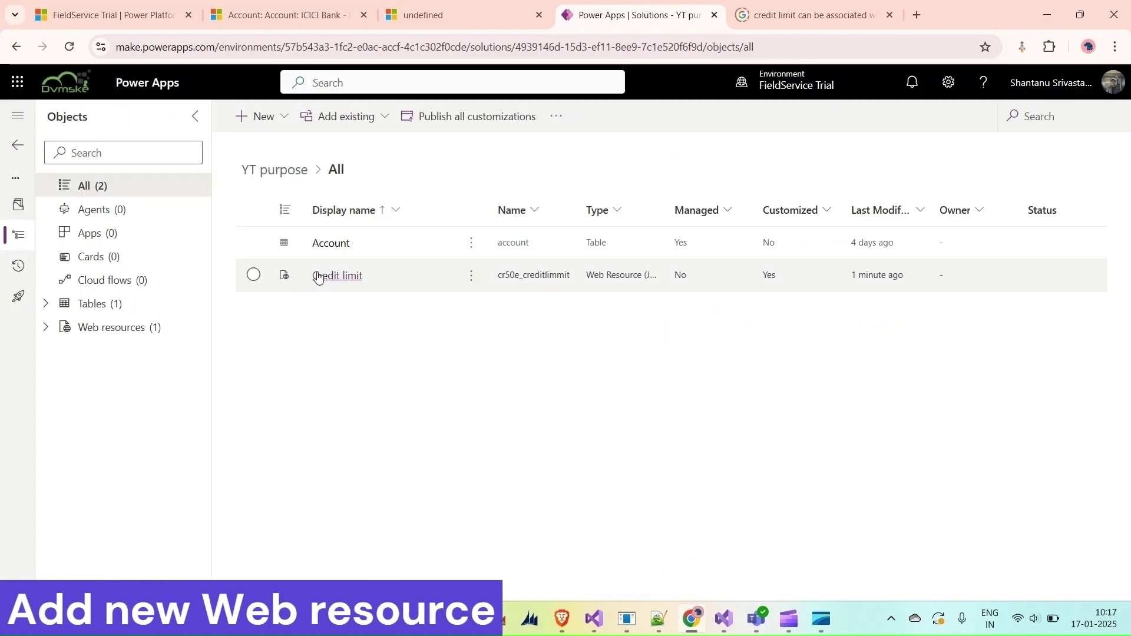
Open the Account table's main form in the form designer on its Details tab.
left_click(330, 243)
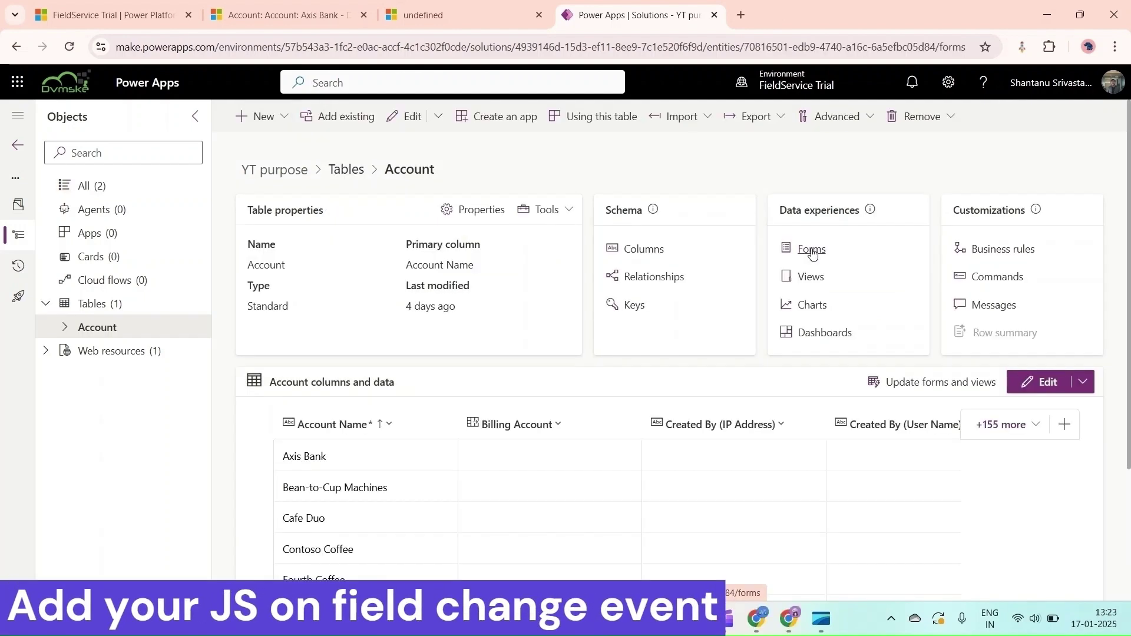
left_click(811, 251)
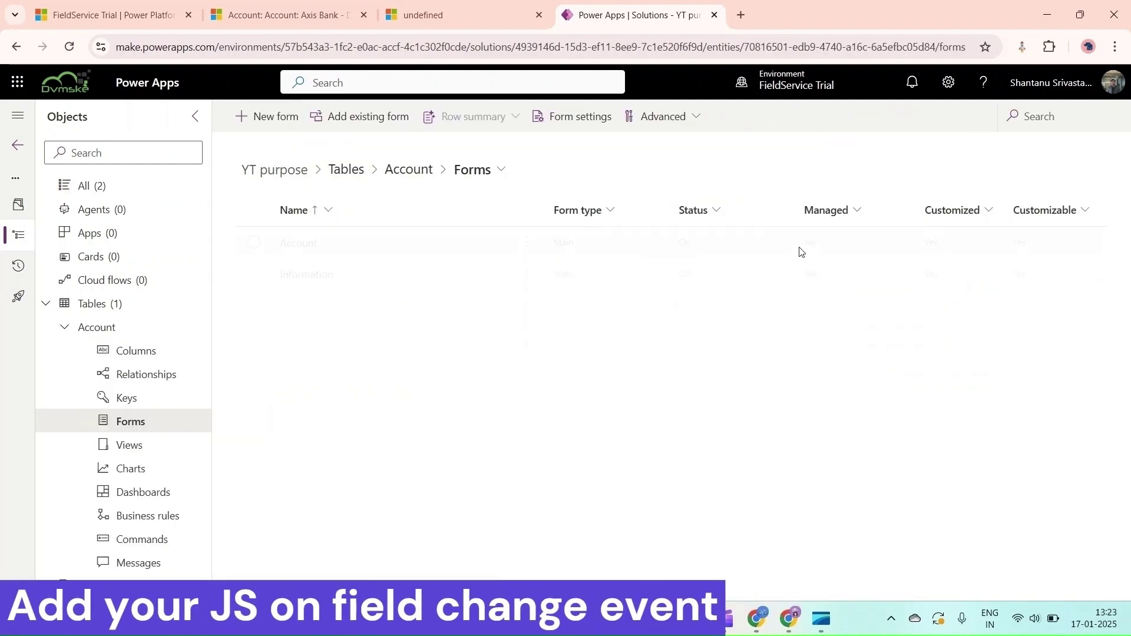
left_click(301, 245)
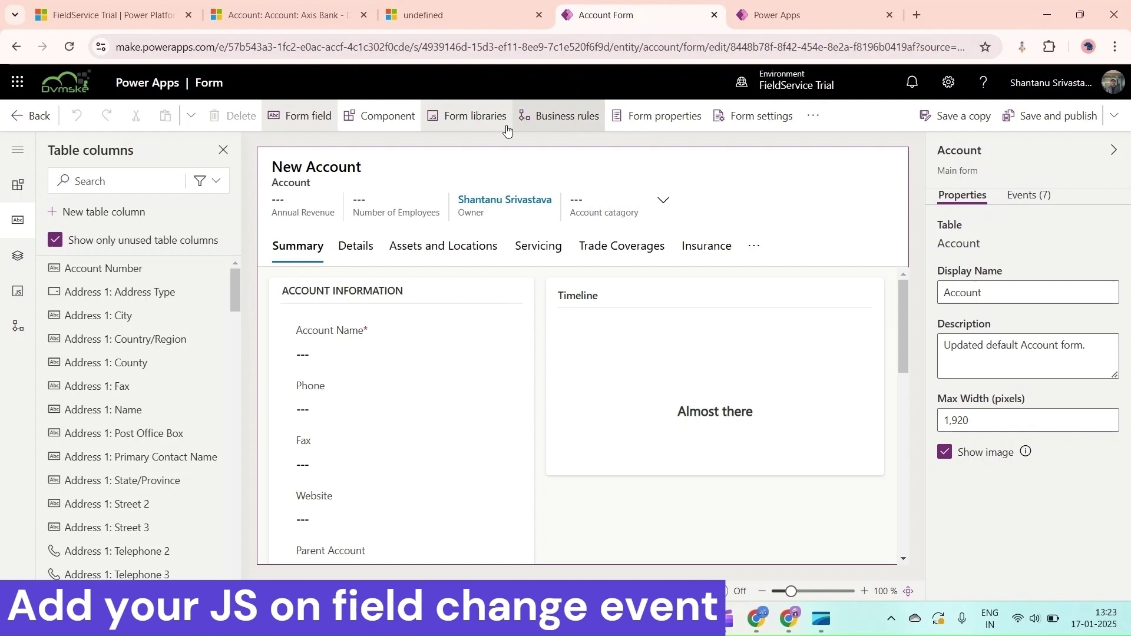
left_click(361, 246)
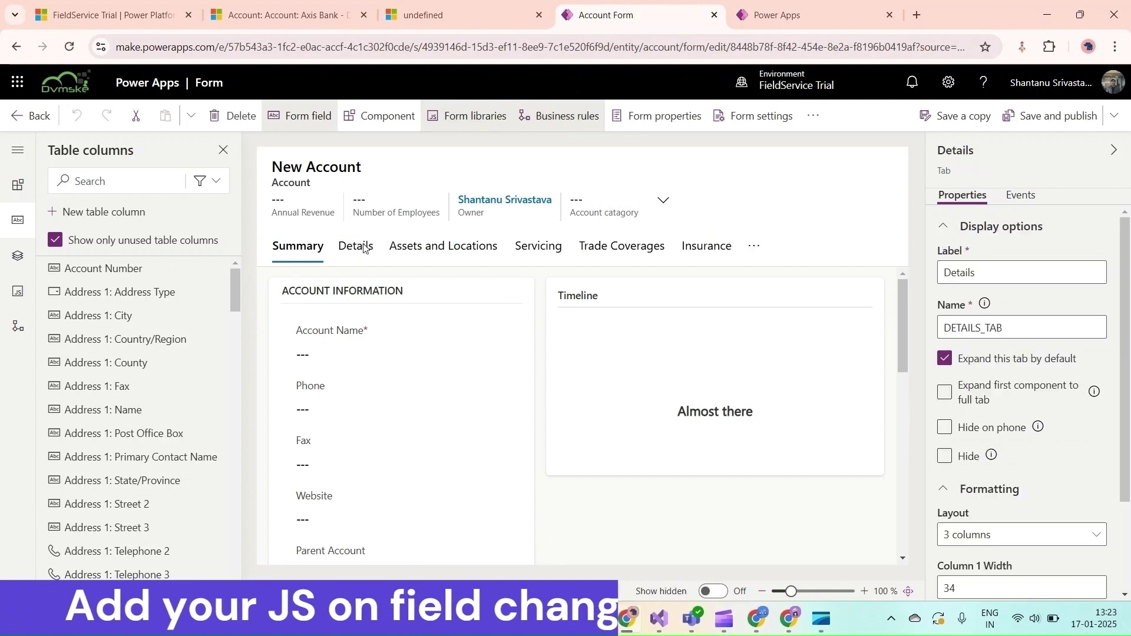
scroll(380, 335, "down", 2)
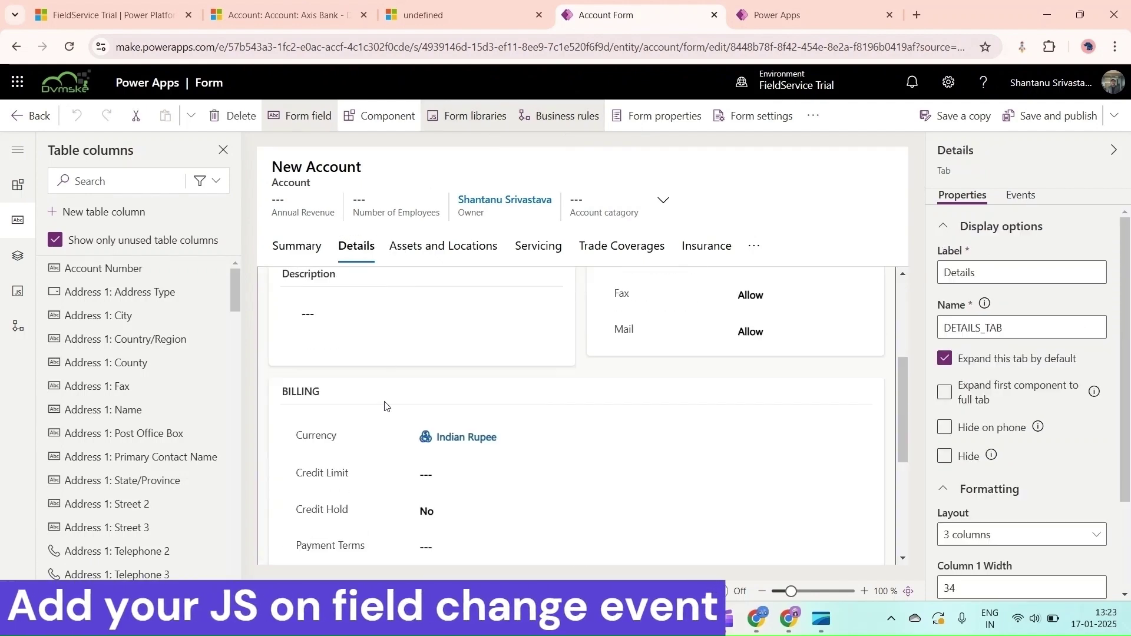
scroll(378, 478, "down", 2)
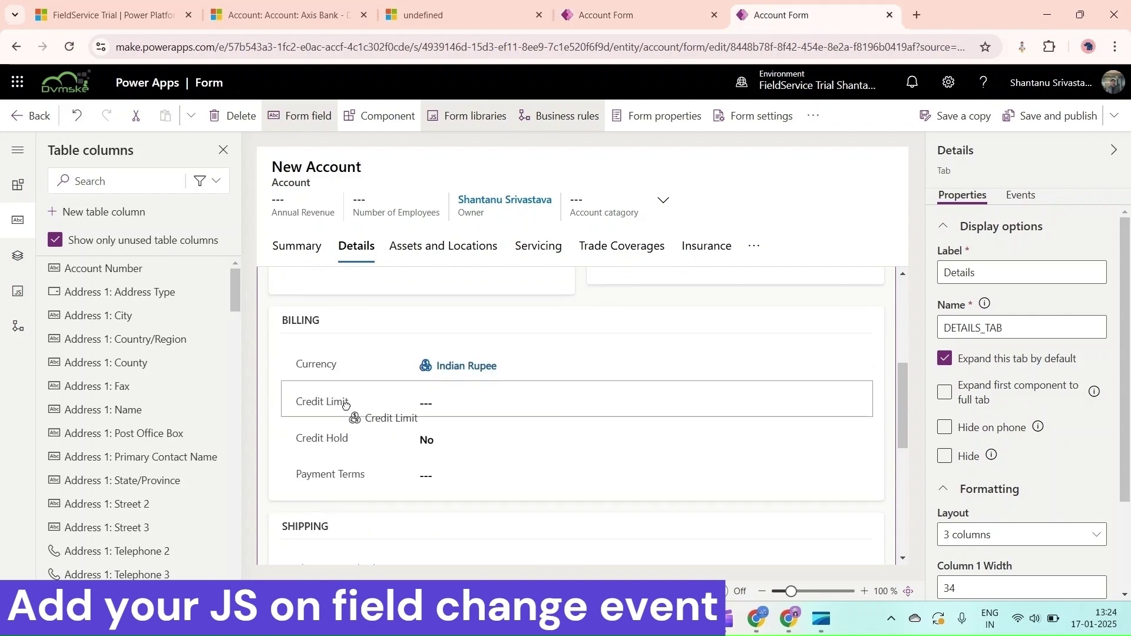
Add the Credit limit web resource as a library for Credit Limit's On Change event.
left_click(378, 402)
left_click(1039, 196)
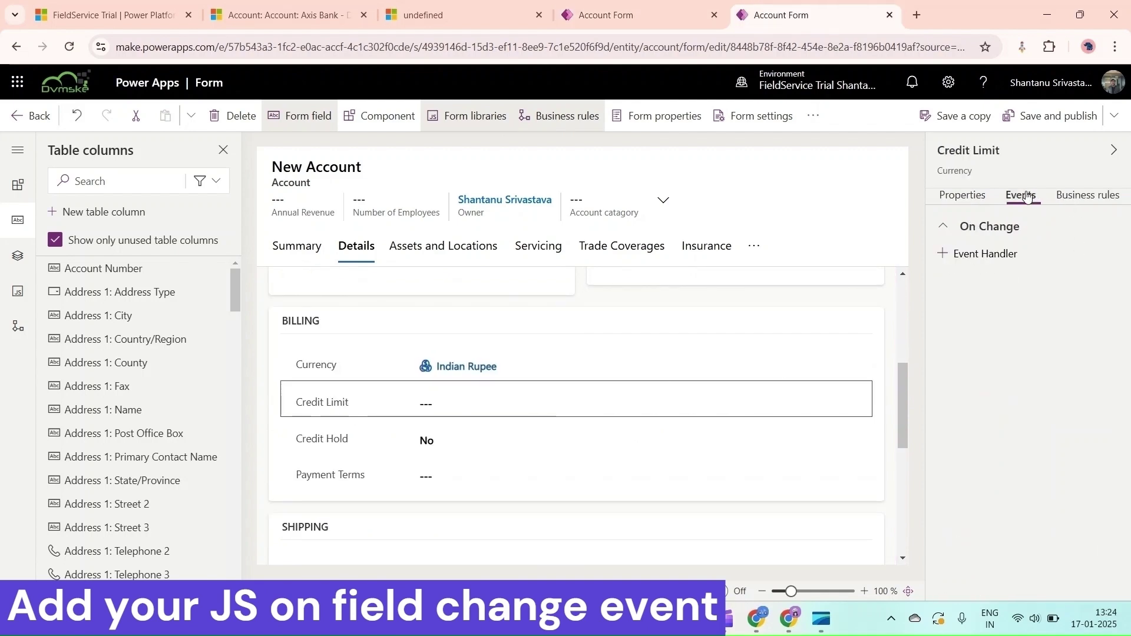
left_click(981, 253)
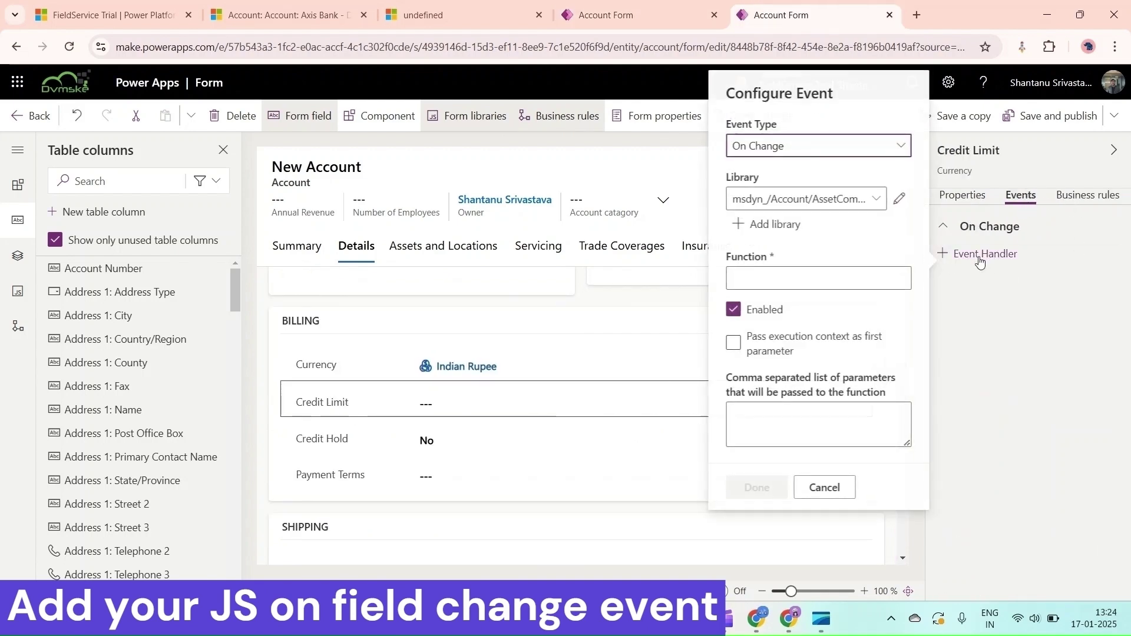
left_click(758, 227)
left_click(377, 161)
type("c")
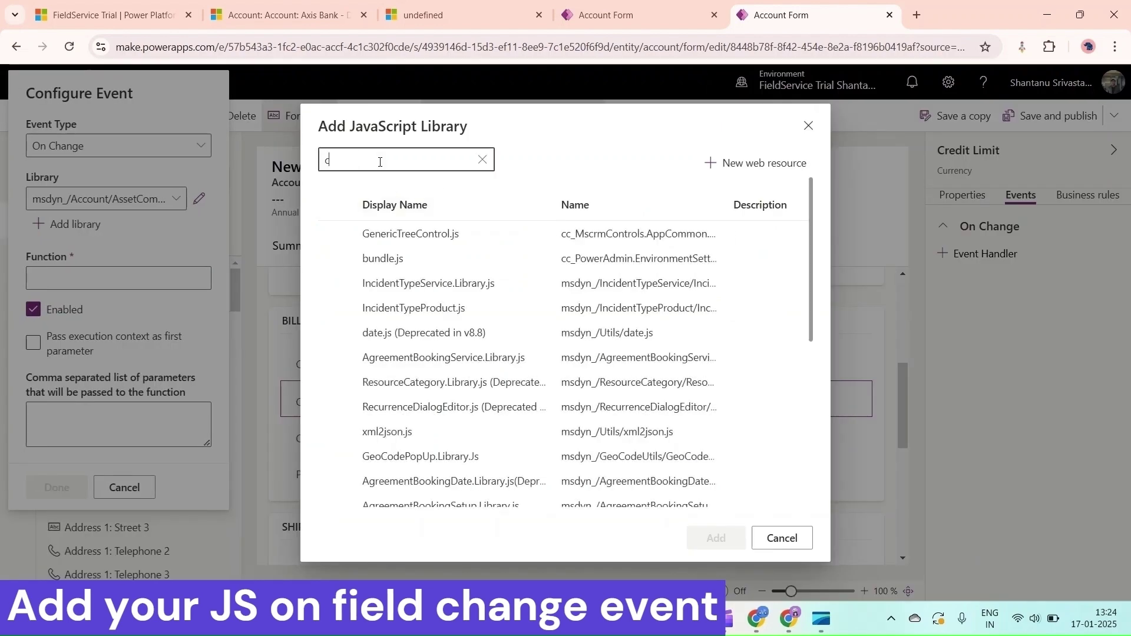
type("redi")
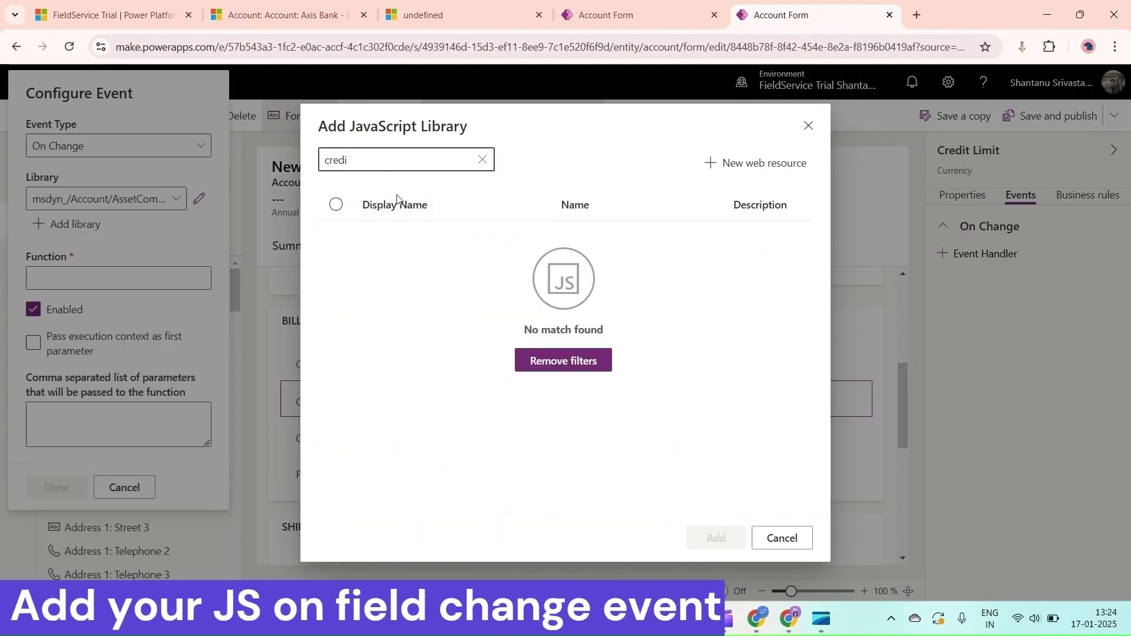
left_click(388, 234)
left_click(703, 537)
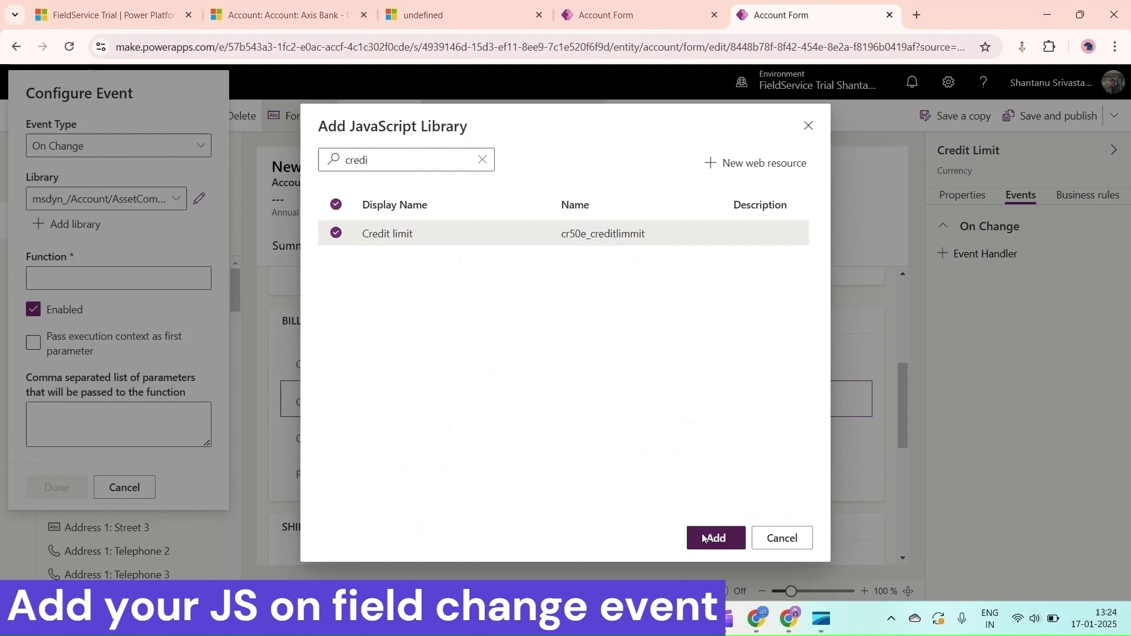
Set the handler to onCreditLimitChange from cr50e_creditlimit, passing execution context.
left_click(878, 202)
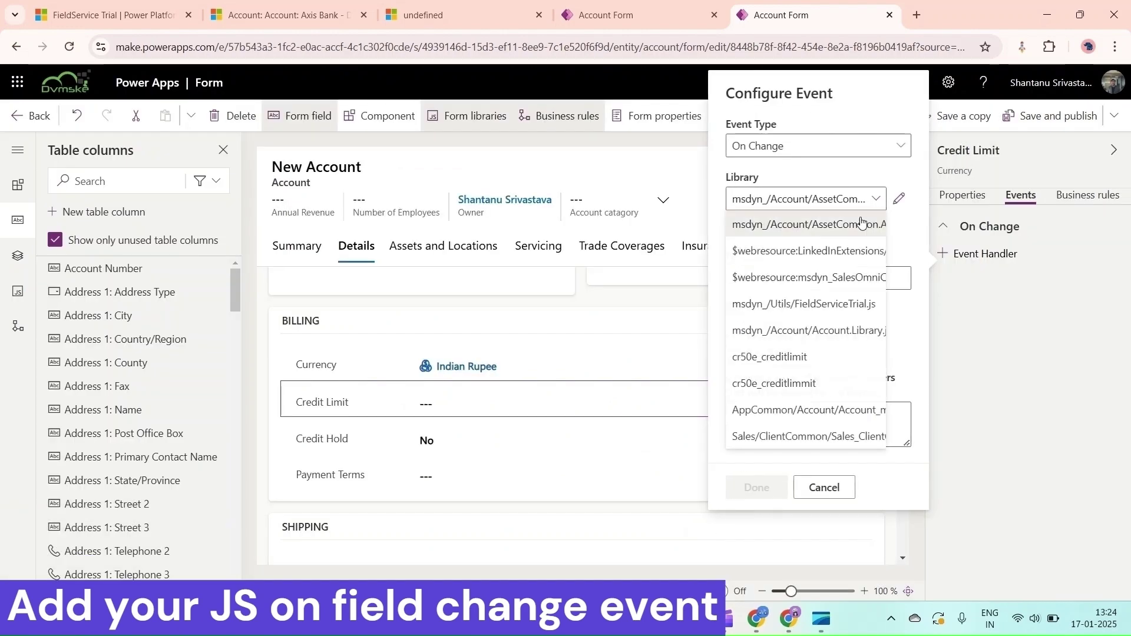
left_click(758, 358)
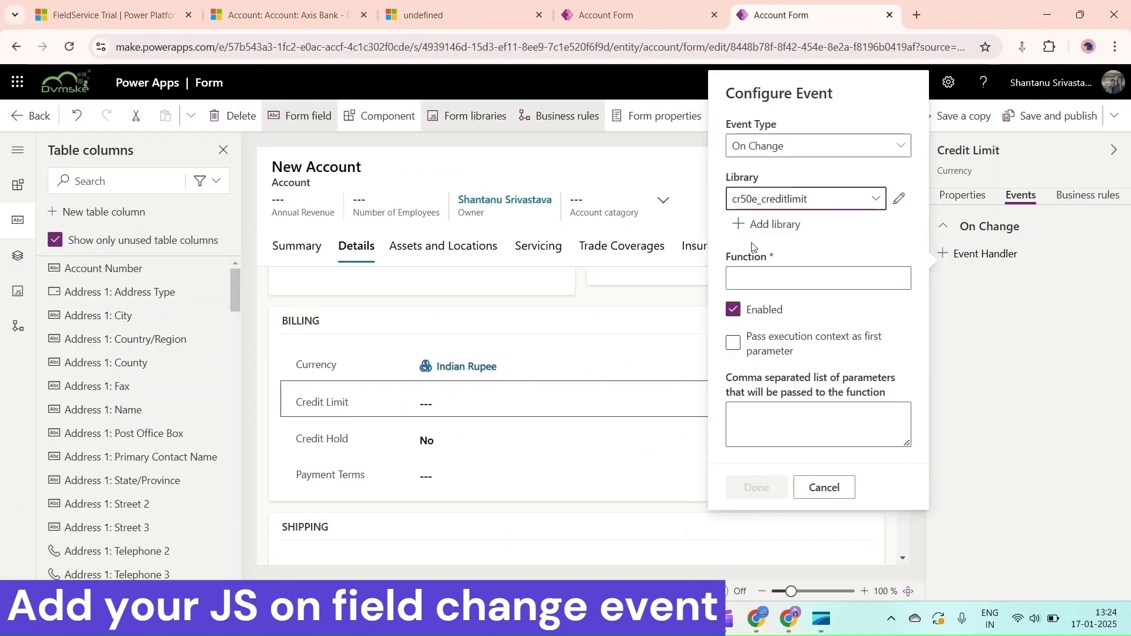
left_click(769, 277)
mouse_move(659, 619)
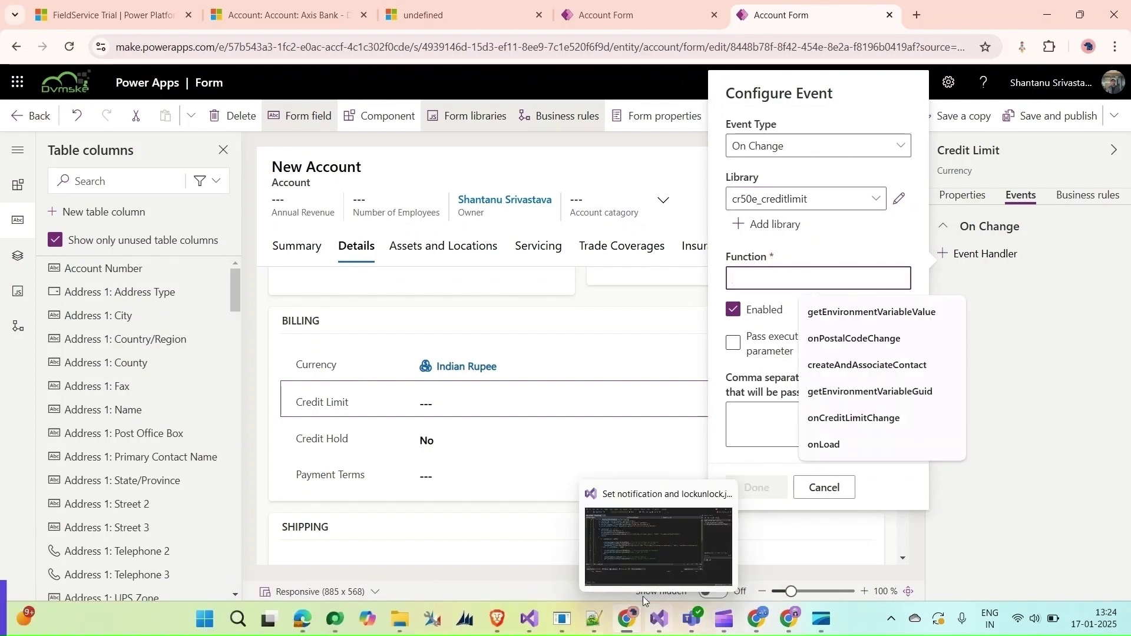
left_click(765, 343)
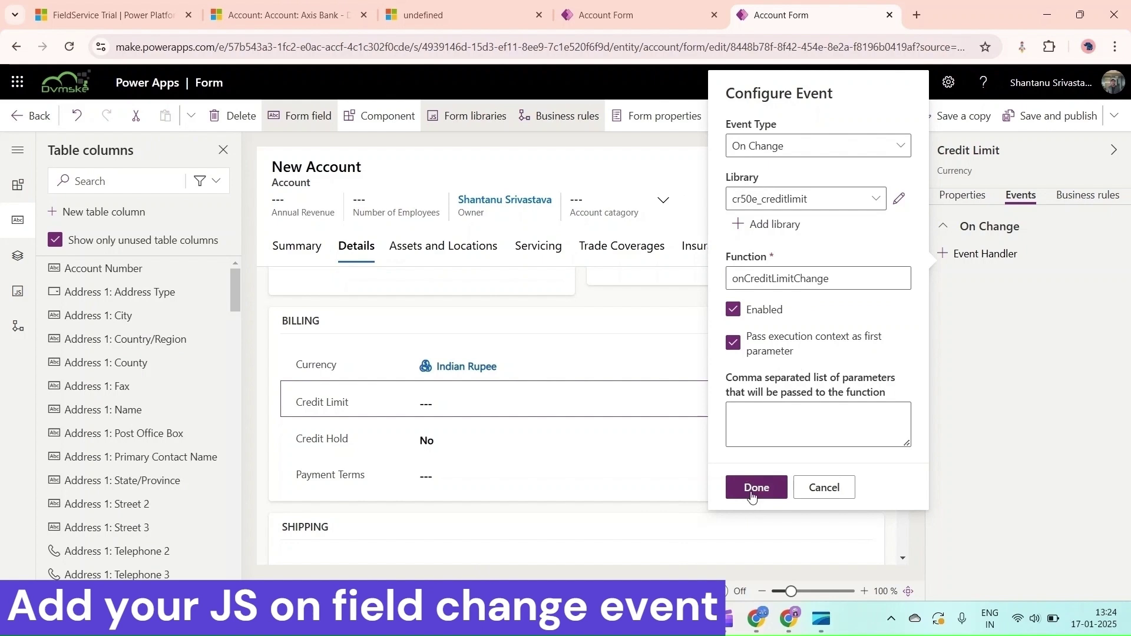
left_click(750, 523)
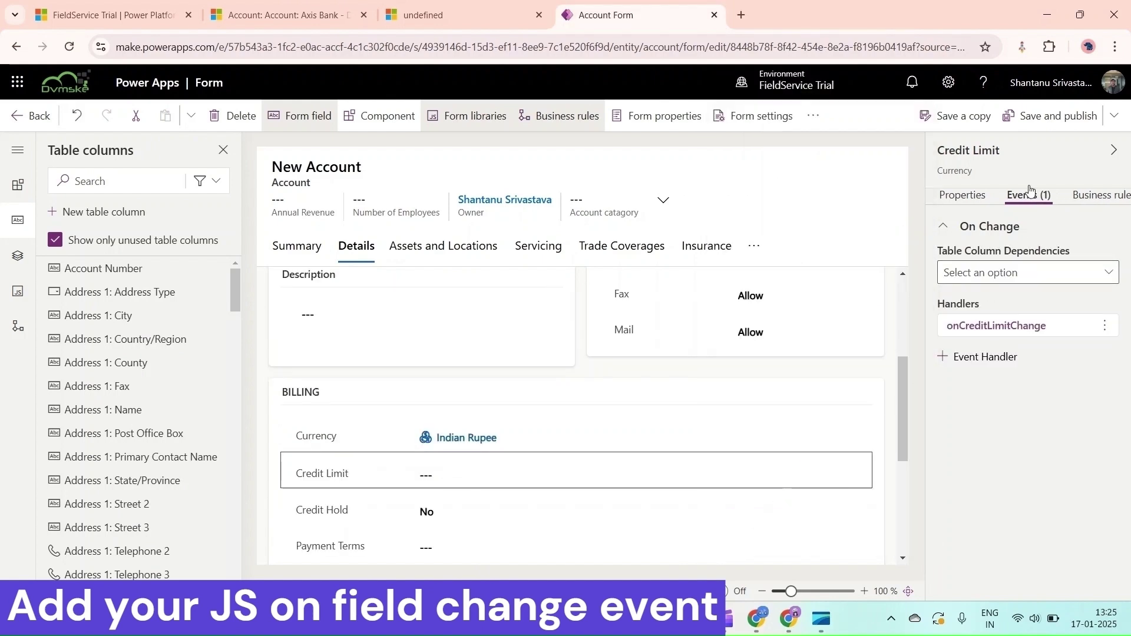
Save and publish the Account form, then start a new account in Dynamics 365.
left_click(1037, 125)
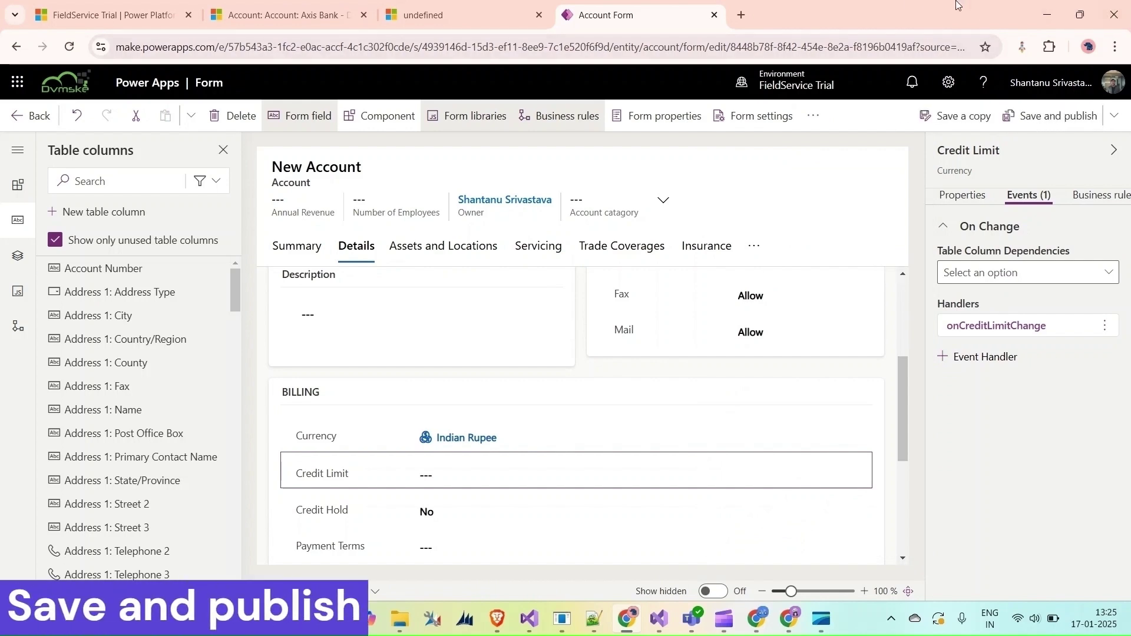
left_click(254, 10)
left_click(398, 127)
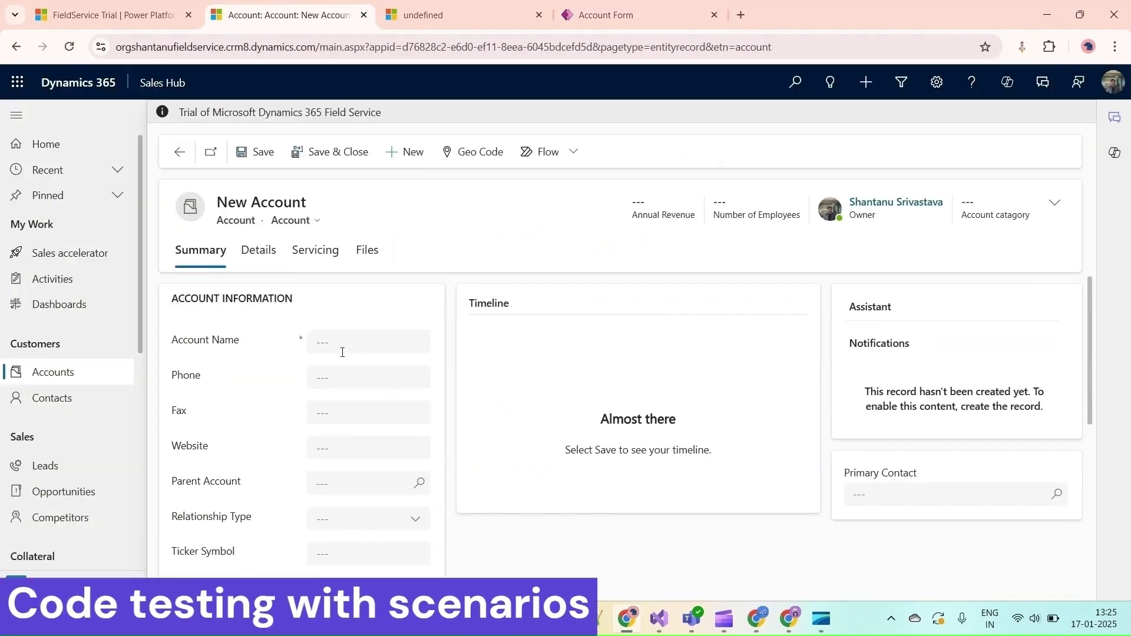
Name the new account 'YBL bank' and leave Credit Limit blank to trigger the empty-limit error.
left_click(341, 351)
type("YBL")
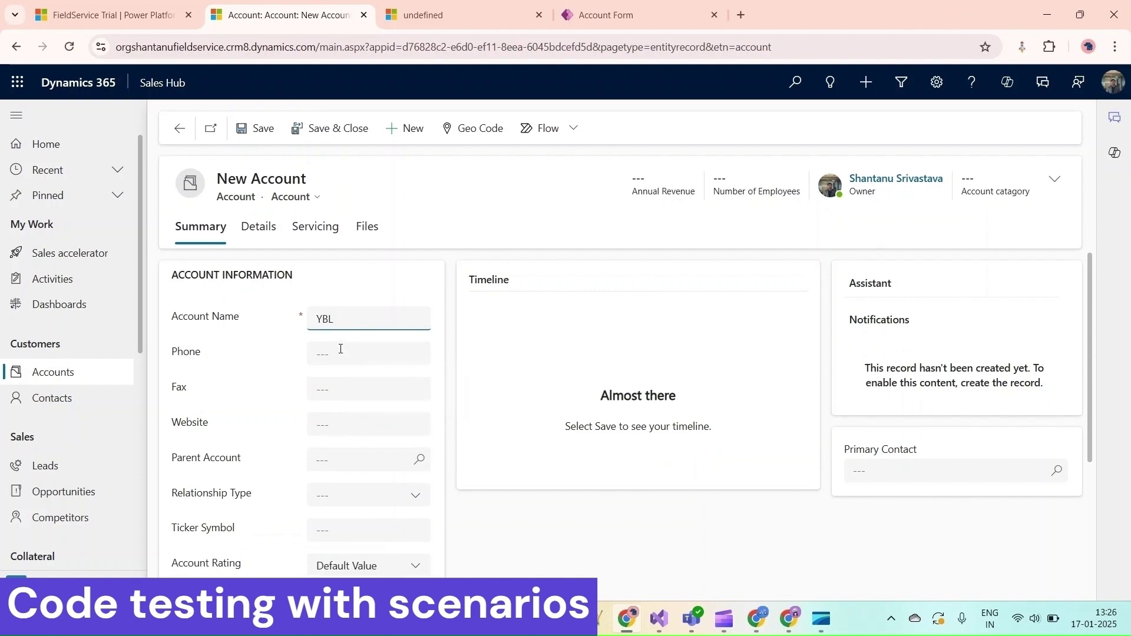
key("BackSpace")
key("BackSpace")
key("BackSpace")
type("bank")
left_click(257, 226)
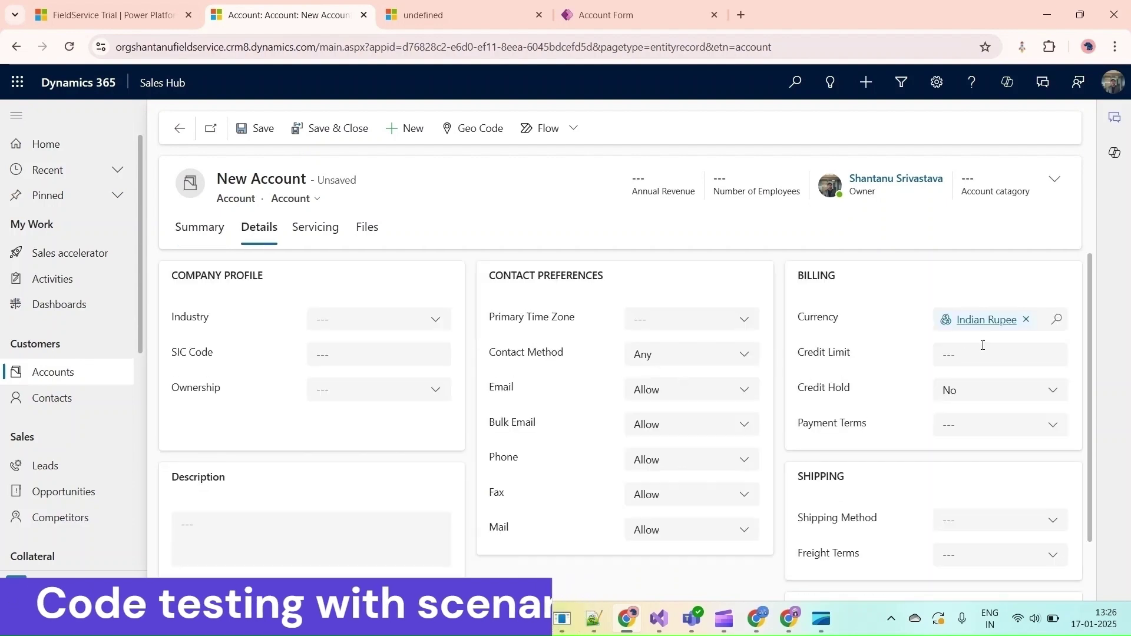
left_click(976, 352)
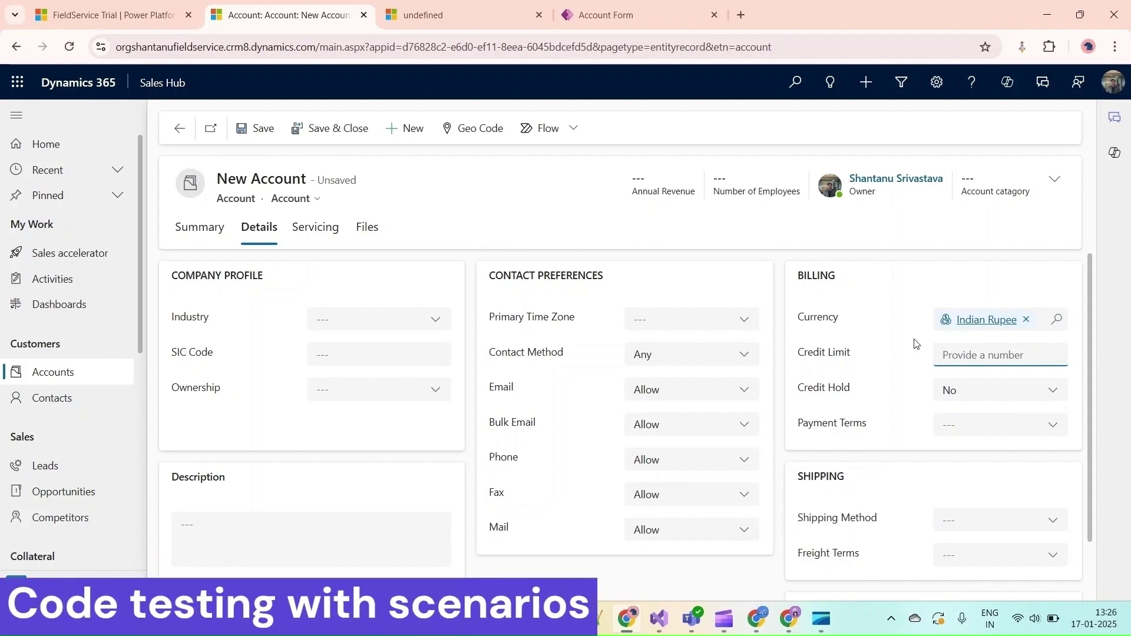
left_click(874, 319)
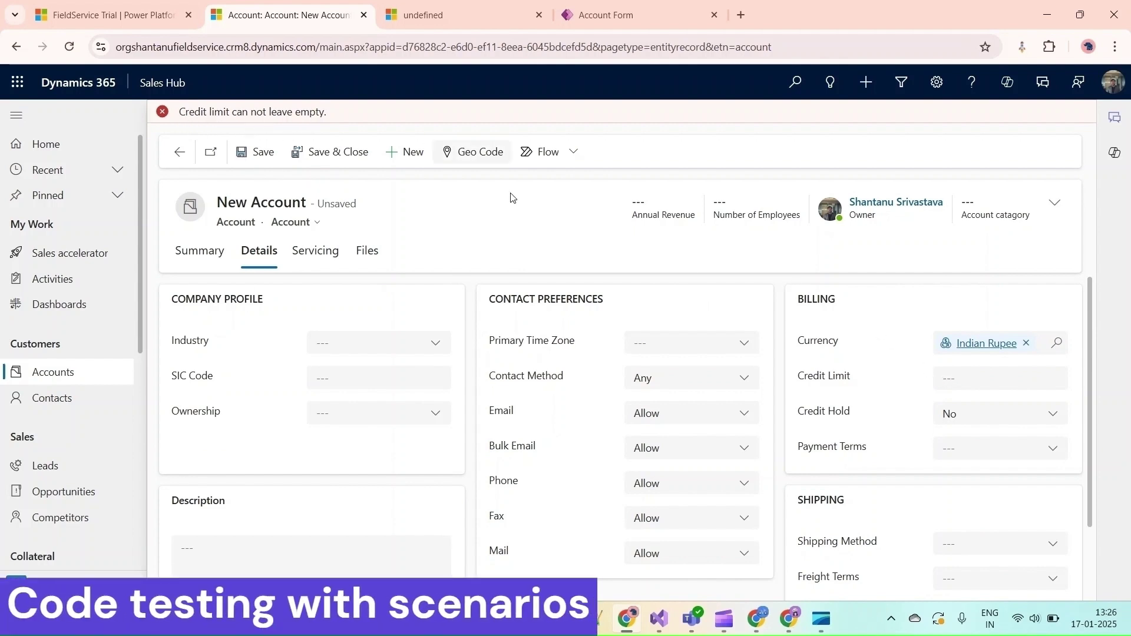
Enter a 1,500 credit limit, then raise it to 150,000.
left_click(965, 375)
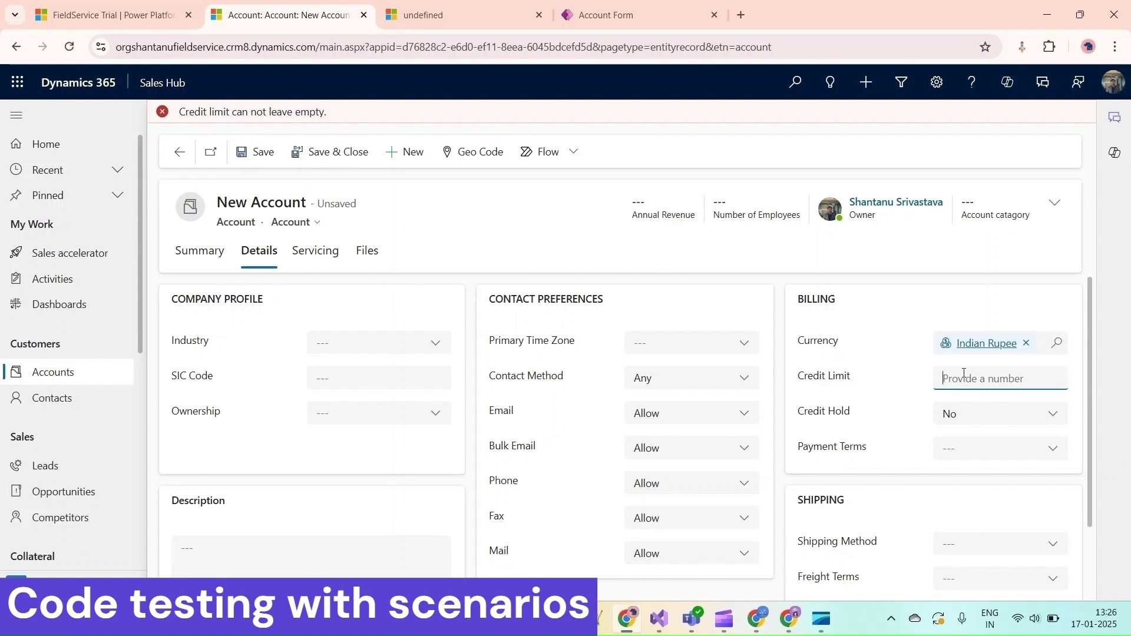
type("1")
type("500")
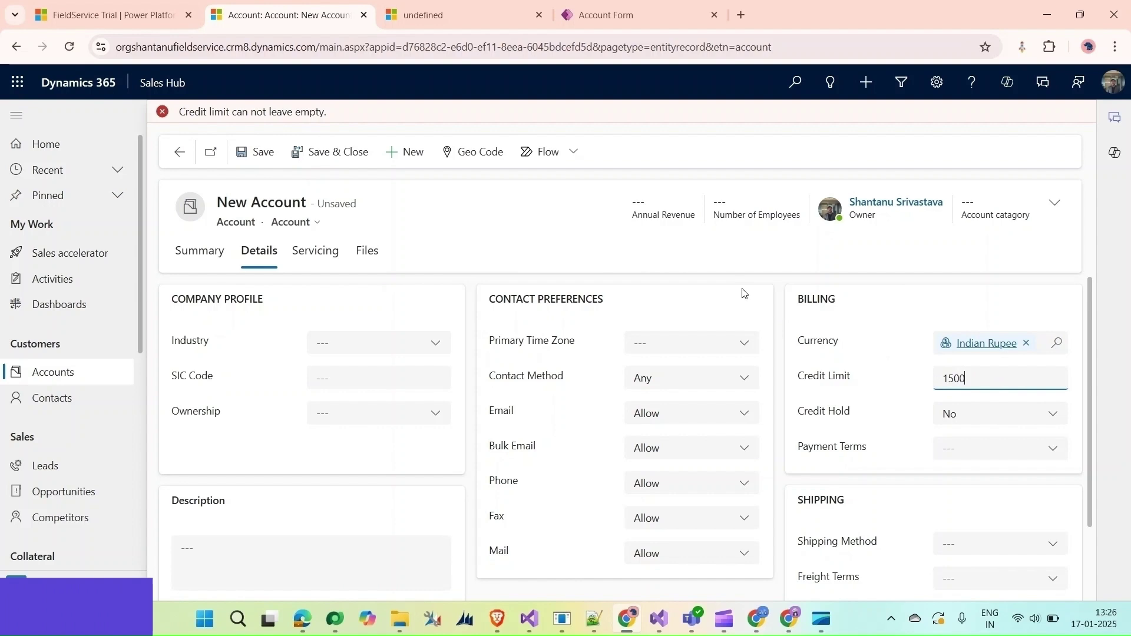
left_click(1048, 209)
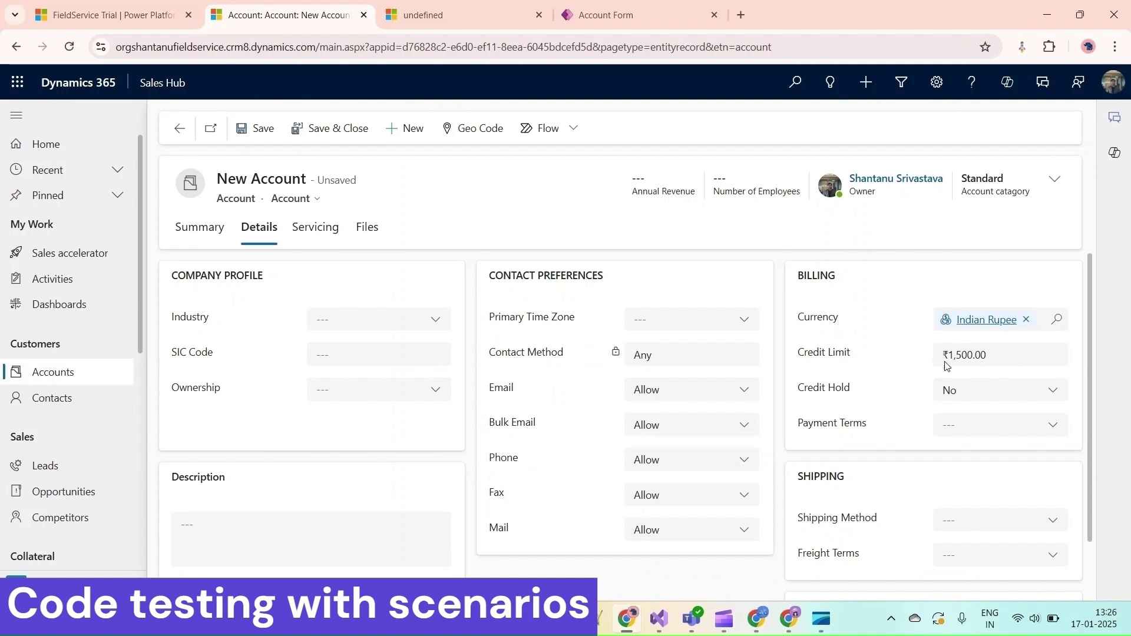
left_click(973, 354)
type("00")
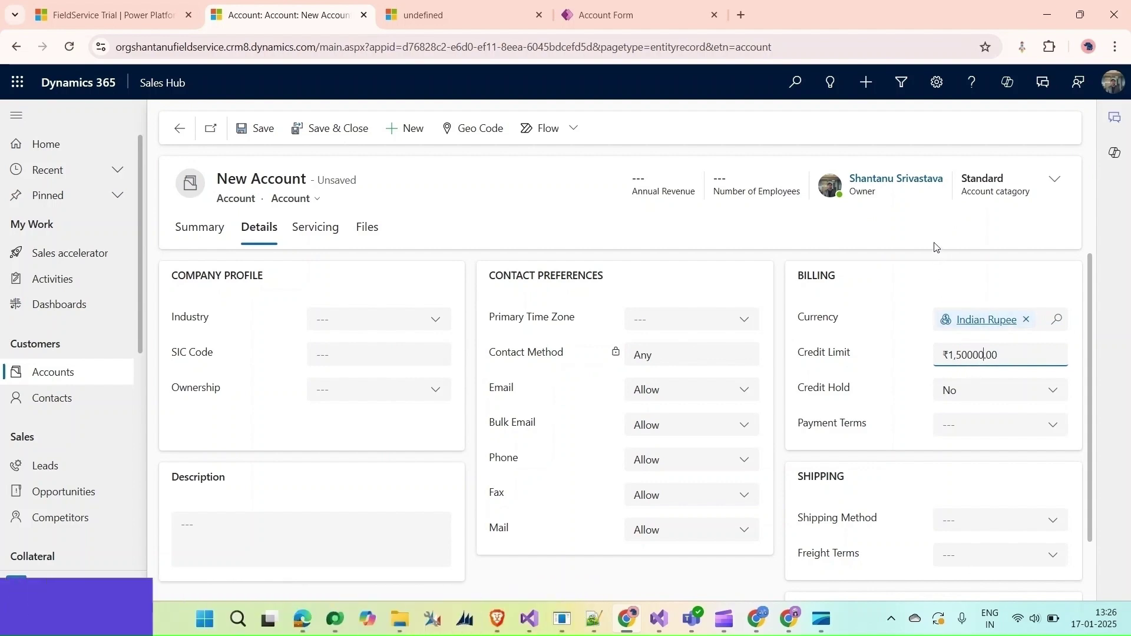
left_click(951, 250)
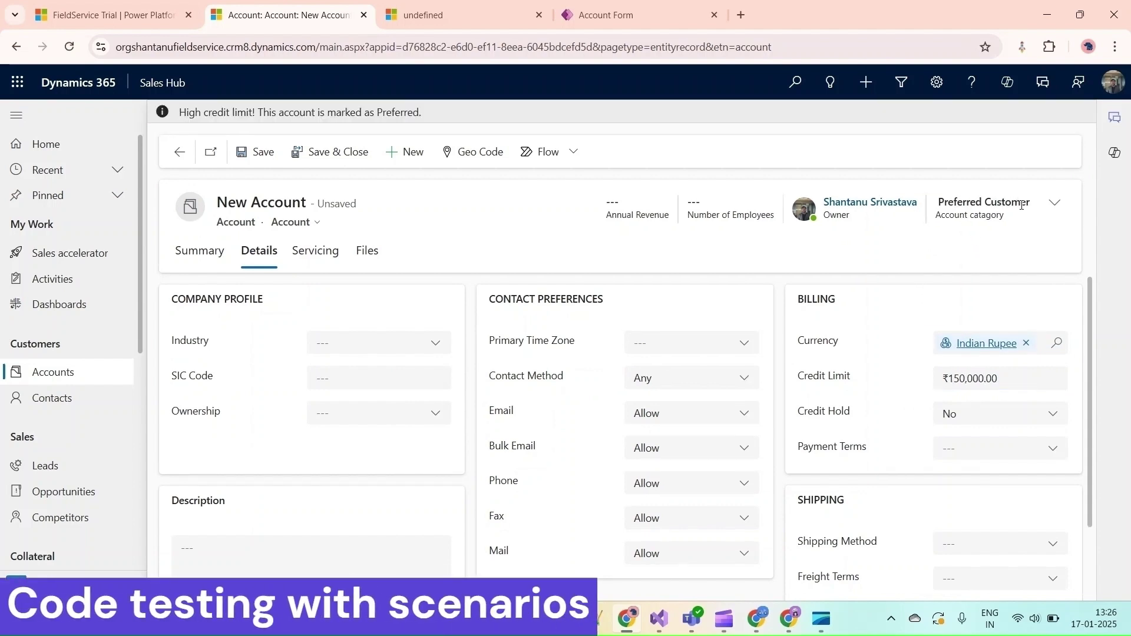